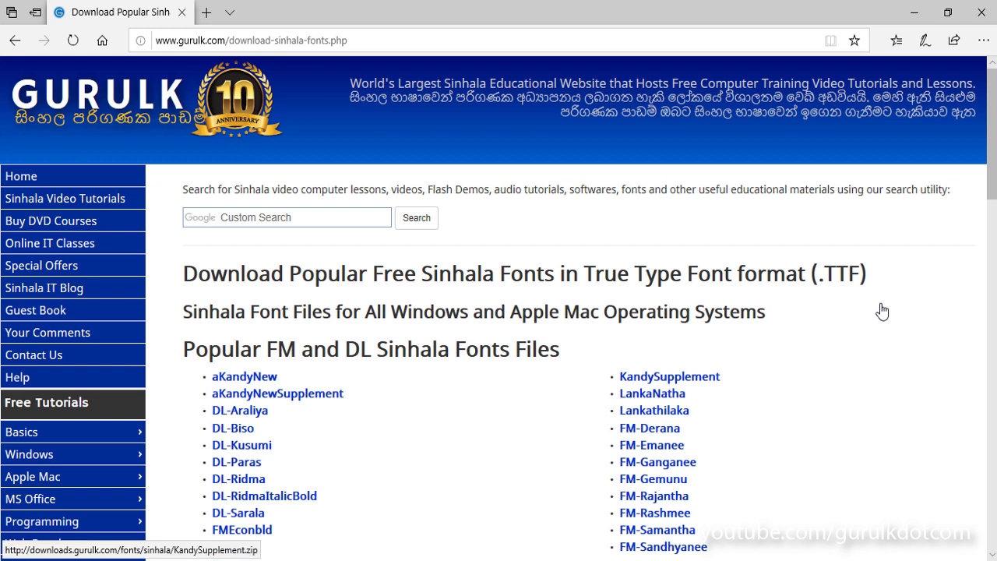
Look through the Sinhala font download page, examining the FM, DL, FS and AMS font lists
{"action": "left_click", "coordinate": [993, 179]}
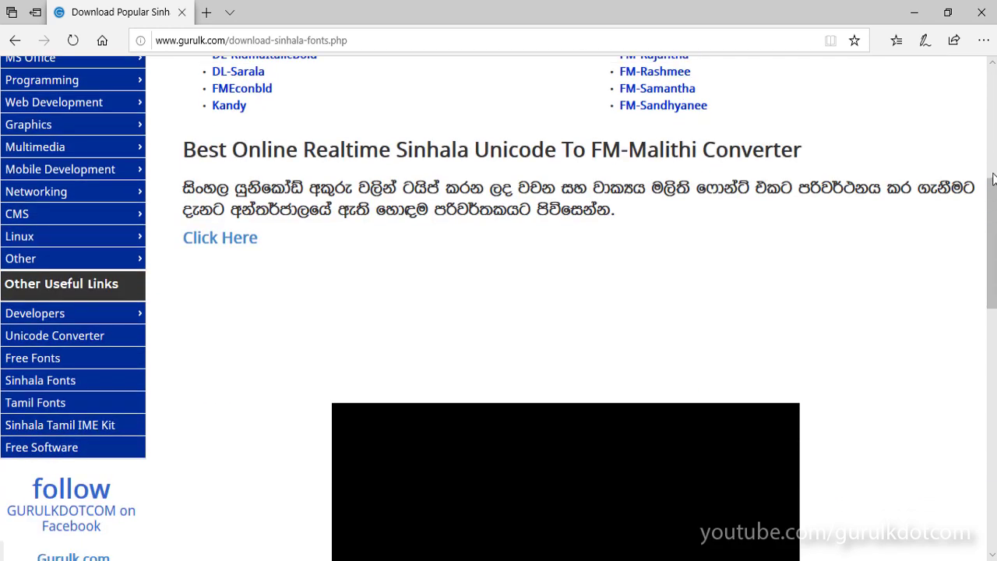
{"action": "mouse_move", "coordinate": [993, 179]}
{"action": "left_mouse_down"}
{"action": "mouse_move", "coordinate": [994, 238]}
{"action": "mouse_move", "coordinate": [995, 173]}
{"action": "left_mouse_up"}
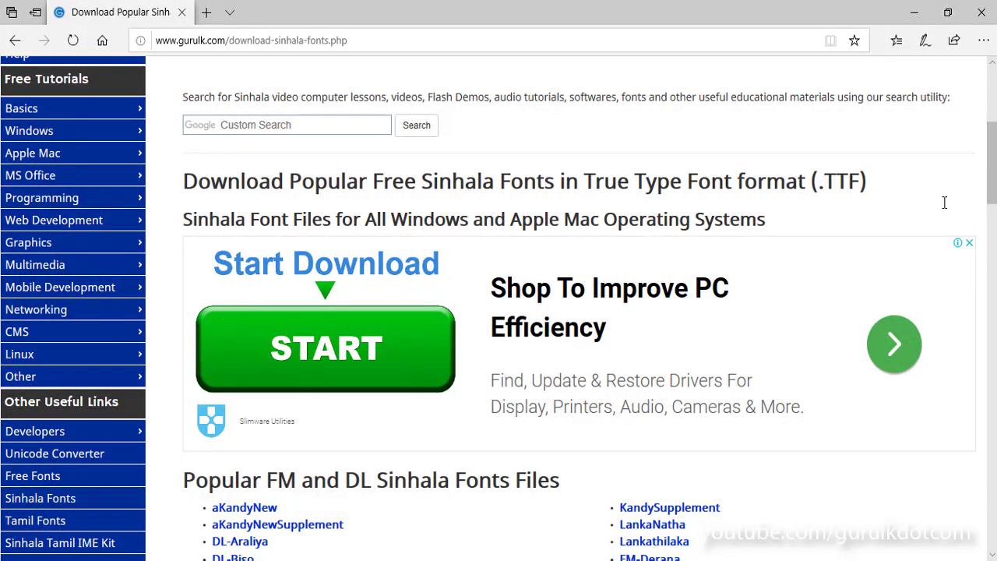
{"action": "left_click_drag", "start_coordinate": [993, 173], "coordinate": [993, 220]}
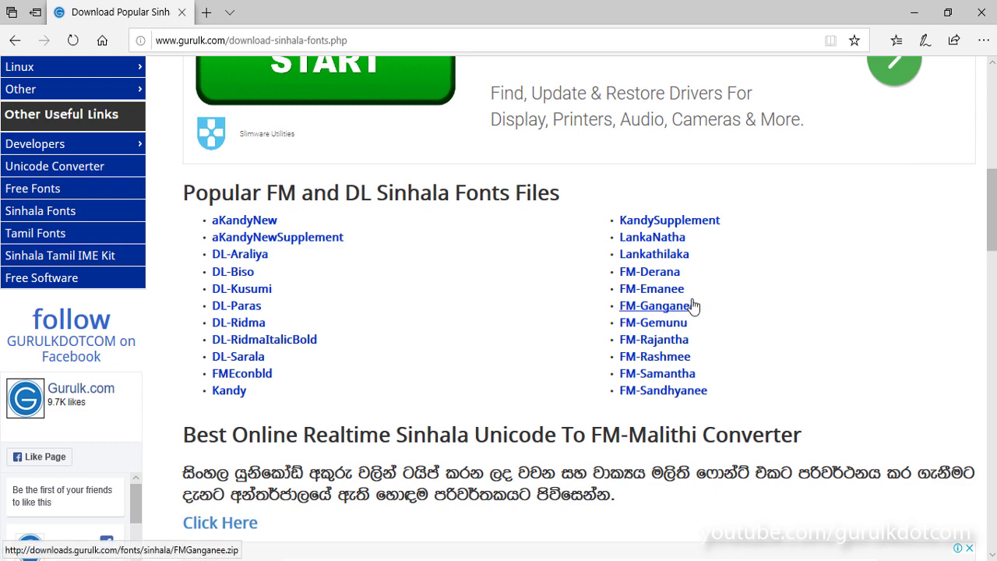
{"action": "scroll", "coordinate": [693, 306], "scroll_direction": "down", "scroll_amount": 10}
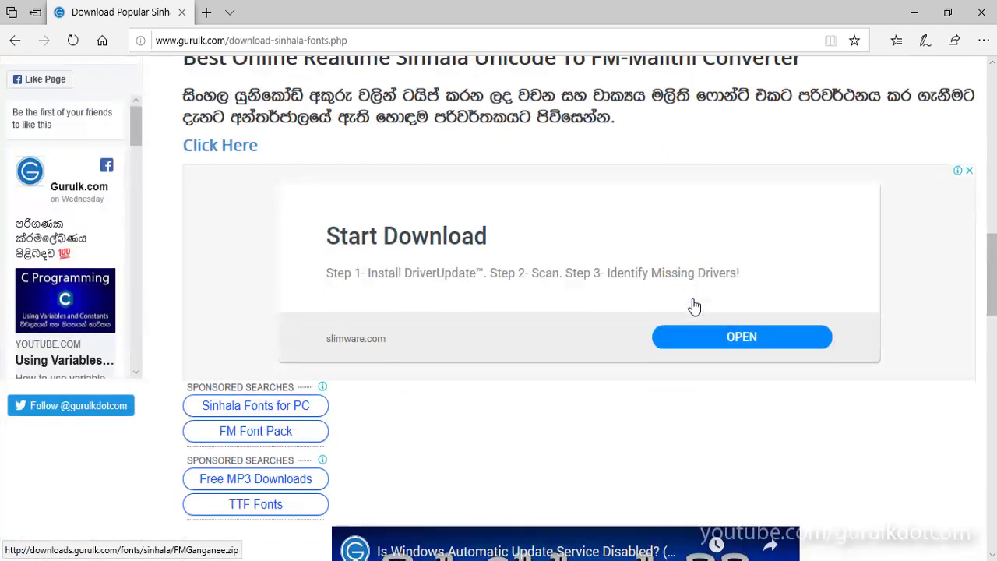
{"action": "scroll", "coordinate": [695, 305], "scroll_direction": "down", "scroll_amount": 4}
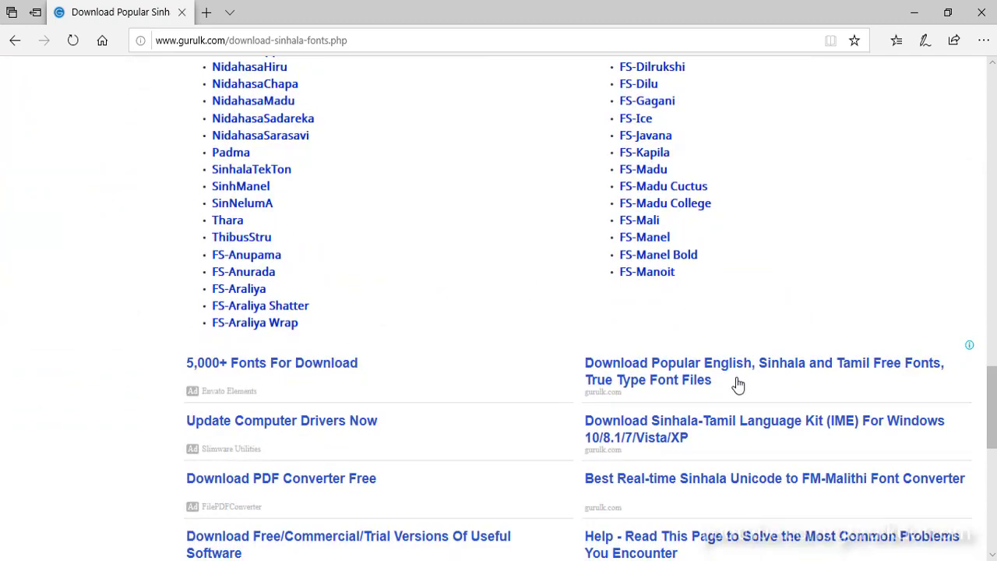
{"action": "scroll", "coordinate": [751, 312], "scroll_direction": "down", "scroll_amount": 8}
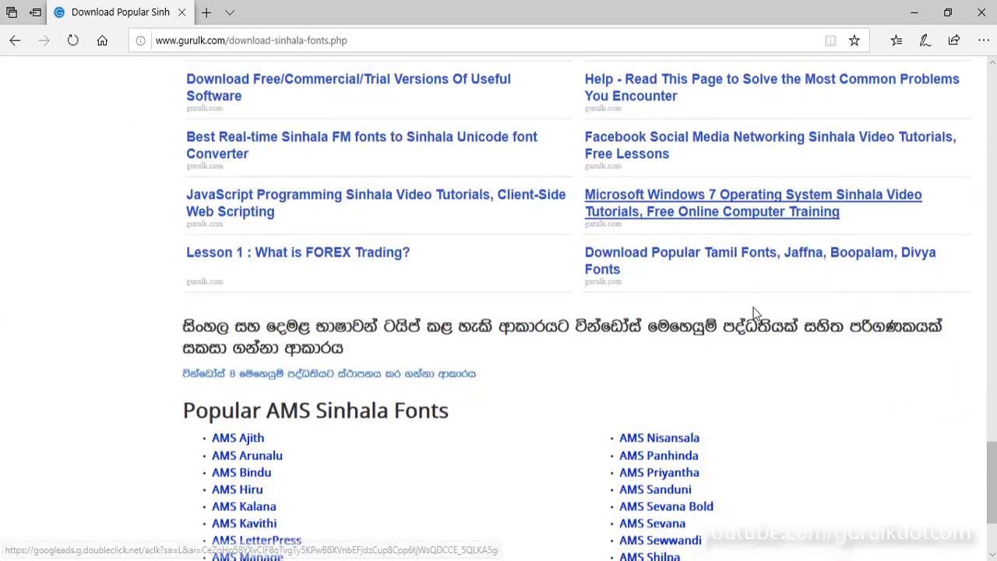
{"action": "scroll", "coordinate": [752, 311], "scroll_direction": "up", "scroll_amount": 3}
{"action": "scroll", "coordinate": [754, 300], "scroll_direction": "up", "scroll_amount": 15}
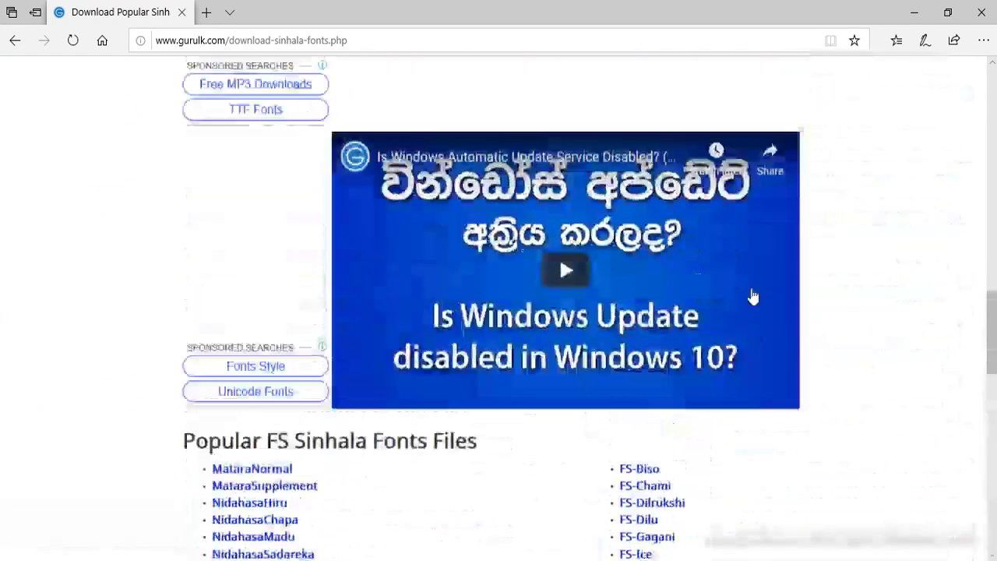
{"action": "scroll", "coordinate": [724, 267], "scroll_direction": "up", "scroll_amount": 1}
{"action": "scroll", "coordinate": [767, 304], "scroll_direction": "down", "scroll_amount": 2}
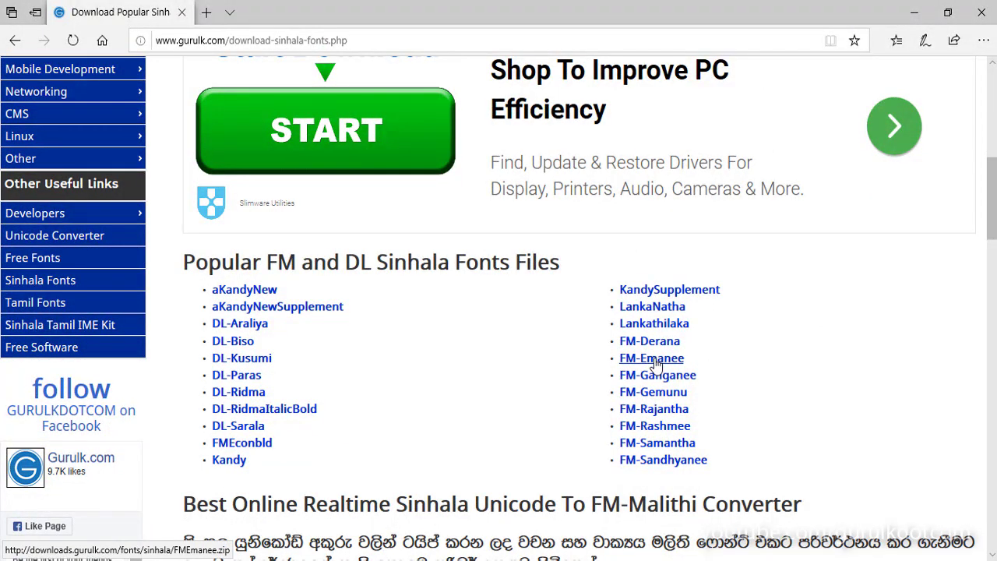
Download the FM-Emanee font, saving FMEmanee.zip, and close the browser
{"action": "left_click", "coordinate": [654, 360]}
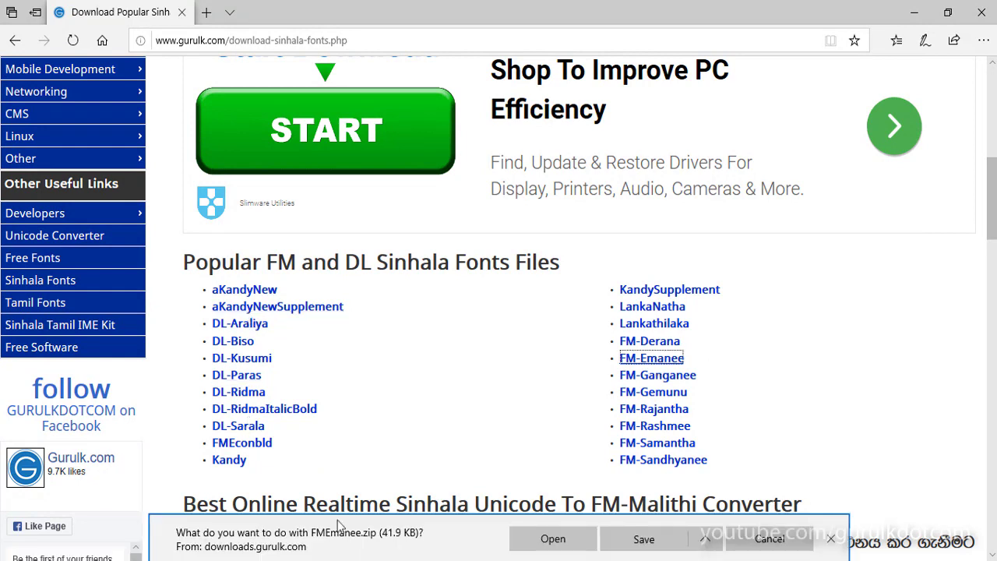
{"action": "left_click", "coordinate": [643, 539]}
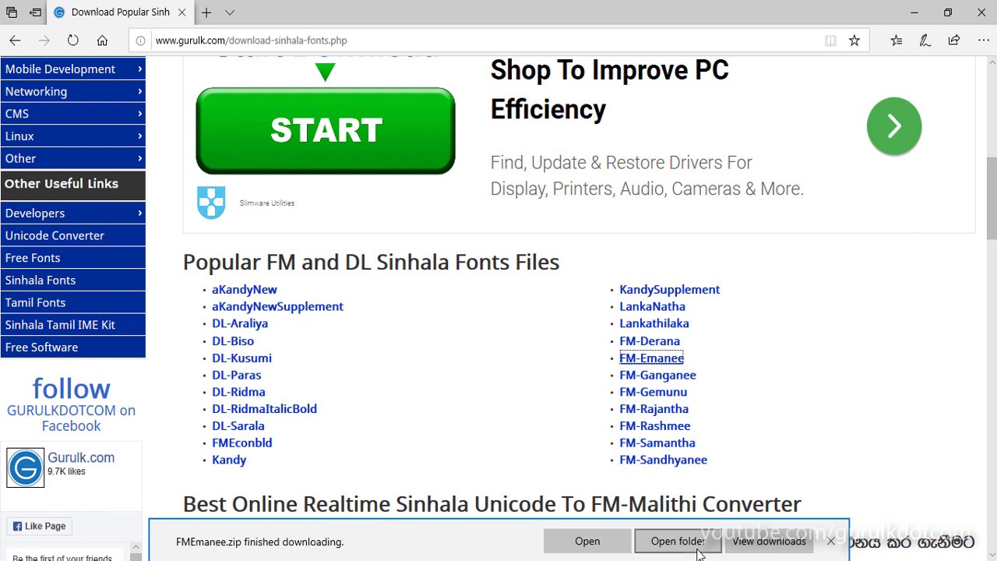
{"action": "left_click", "coordinate": [830, 541]}
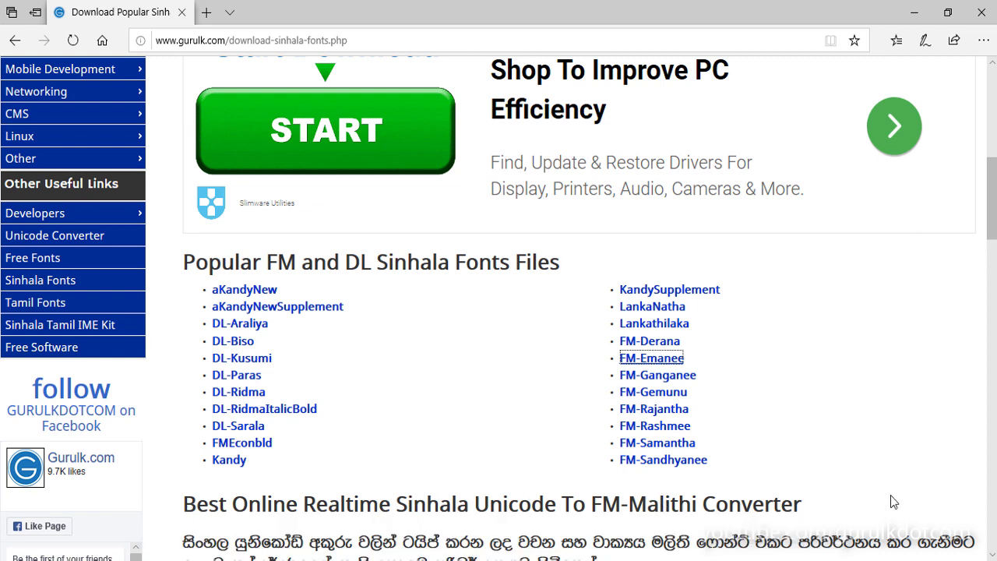
{"action": "left_click", "coordinate": [981, 13]}
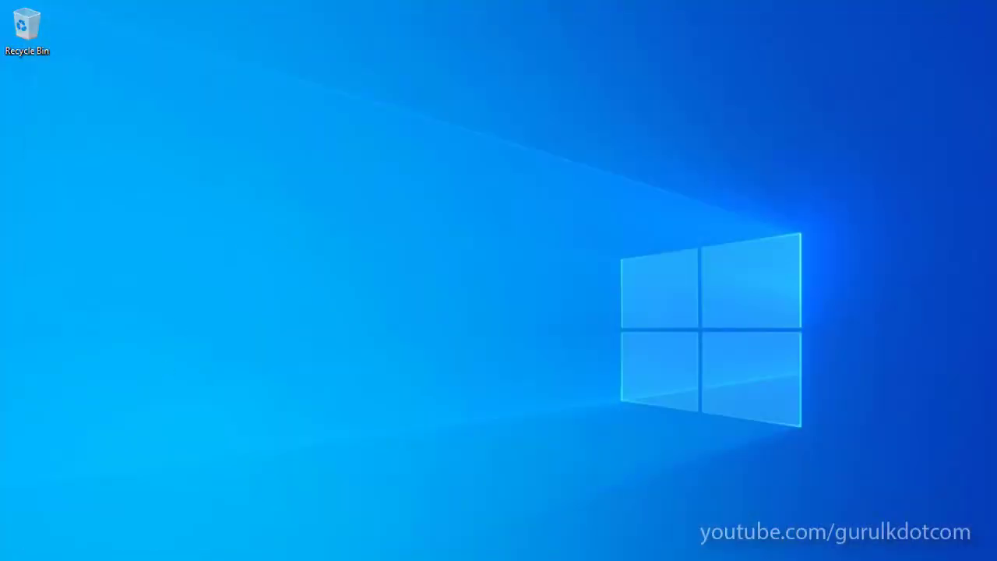
Extract the FMEmanee zip archive from the Downloads folder in File Explorer into its proposed FMEmanee destination folder
{"action": "key", "text": "super+e"}
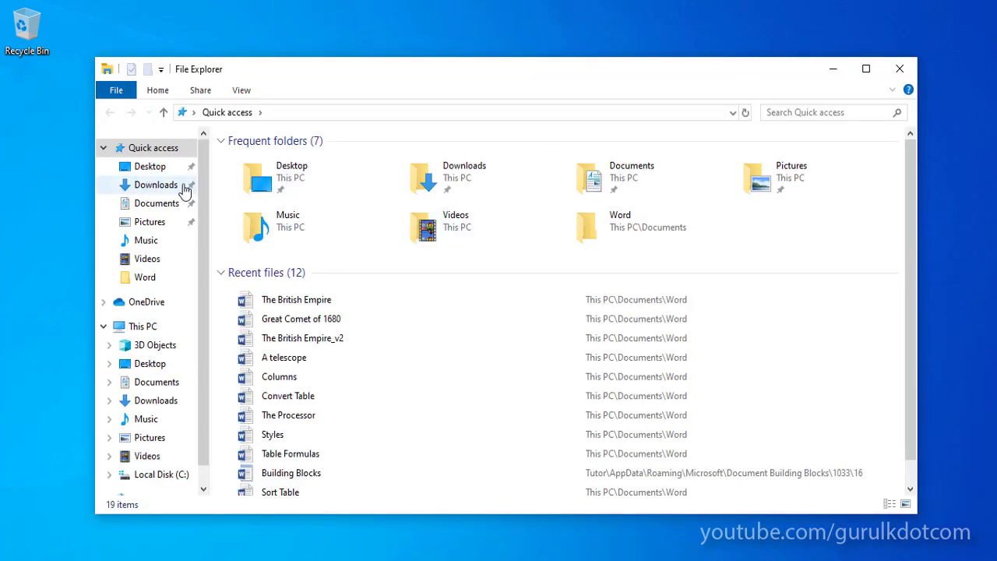
{"action": "left_click", "coordinate": [184, 191]}
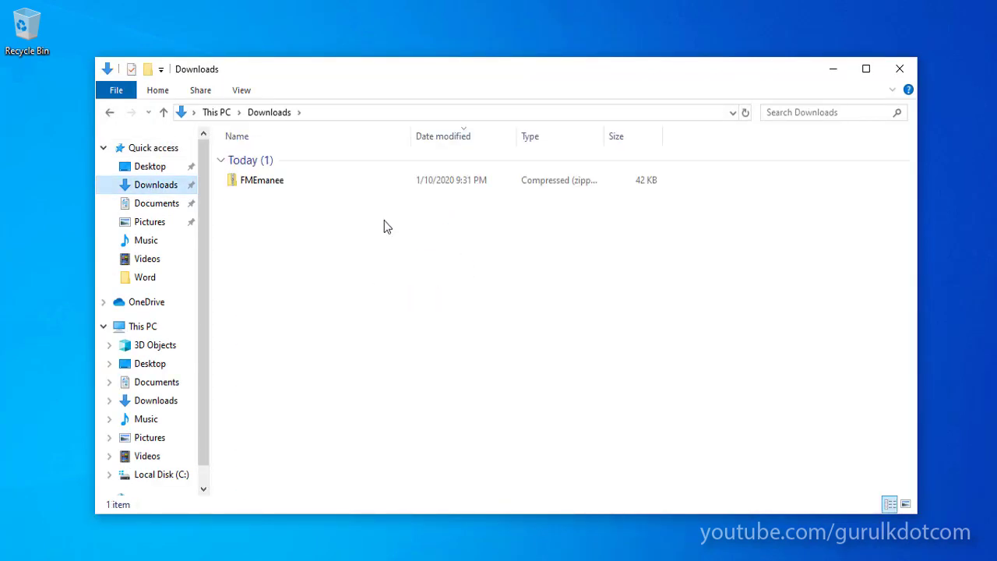
{"action": "left_click", "coordinate": [276, 182]}
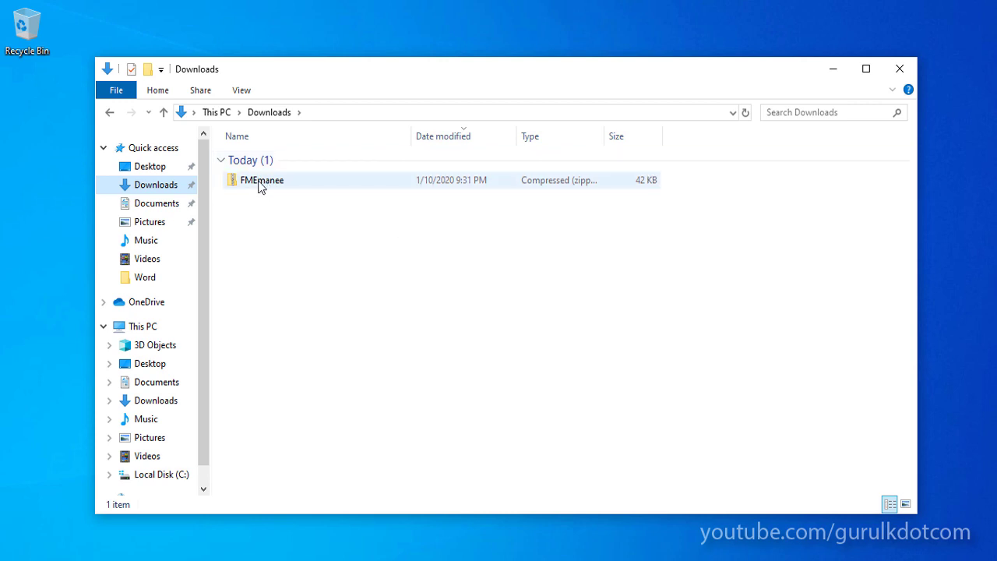
{"action": "left_click", "coordinate": [254, 184]}
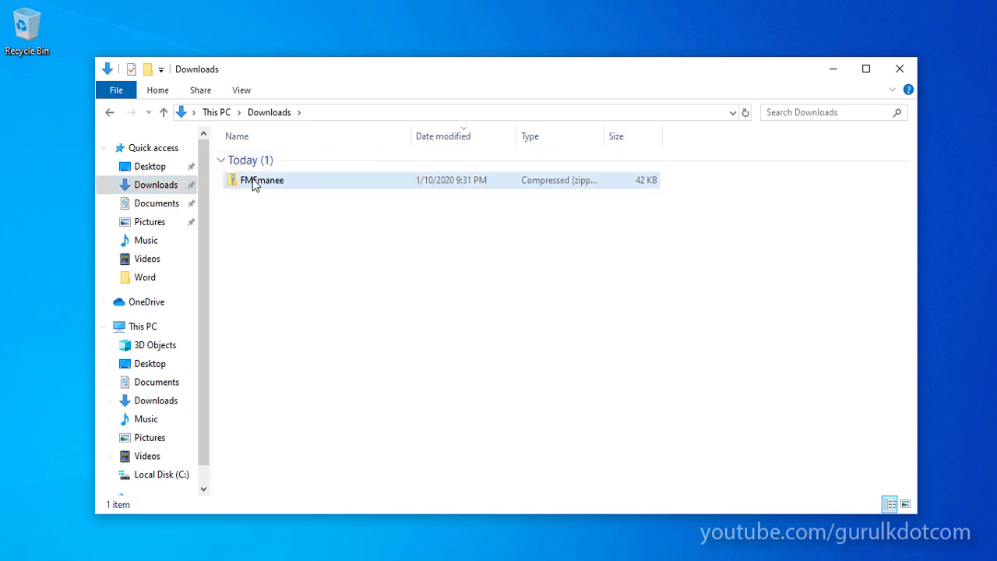
{"action": "right_click", "coordinate": [254, 184]}
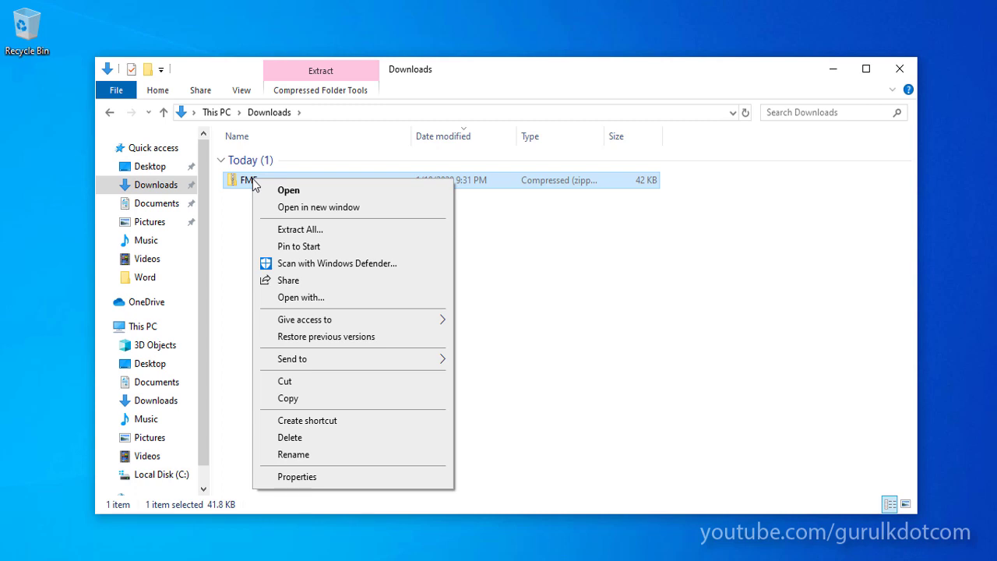
{"action": "left_click", "coordinate": [316, 232]}
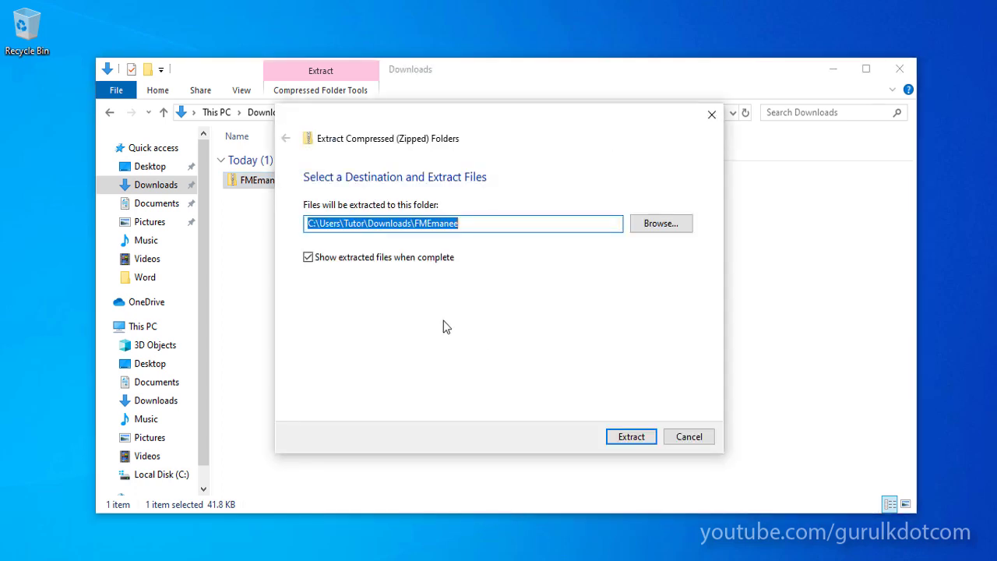
{"action": "left_click", "coordinate": [309, 258]}
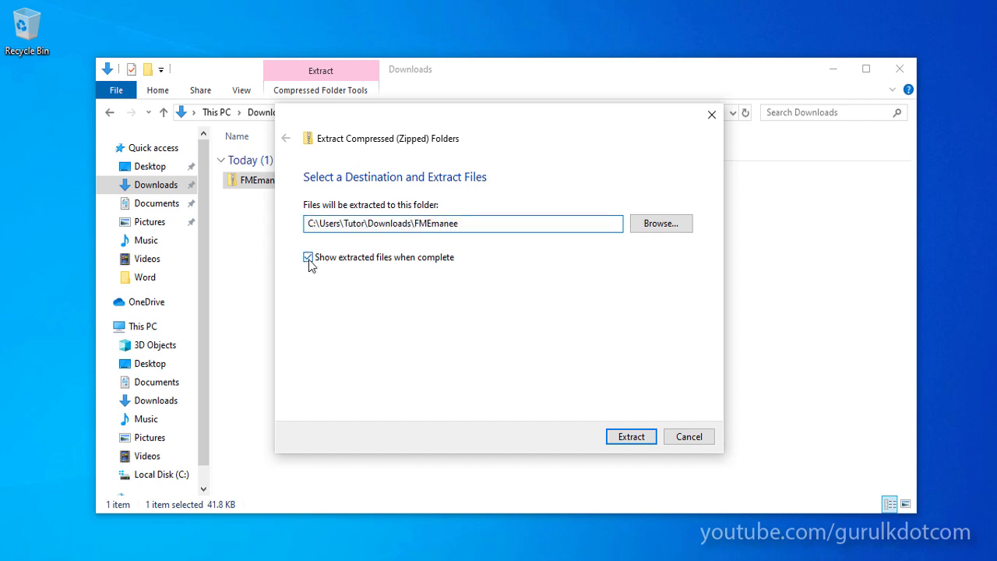
{"action": "left_click", "coordinate": [632, 438]}
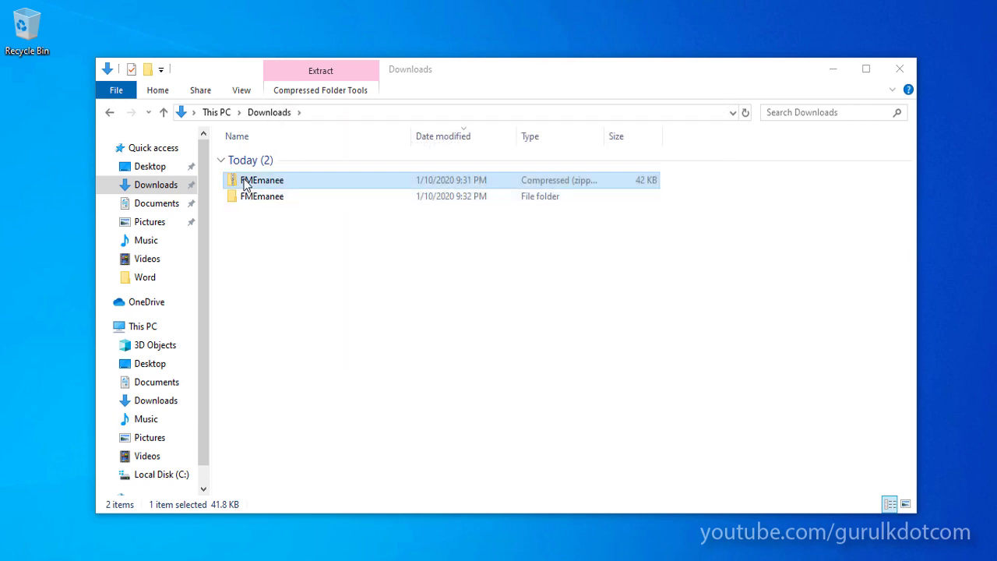
Install the FMEmanee TrueType font from the extracted FMEmanee folder for all users
{"action": "left_click", "coordinate": [267, 201]}
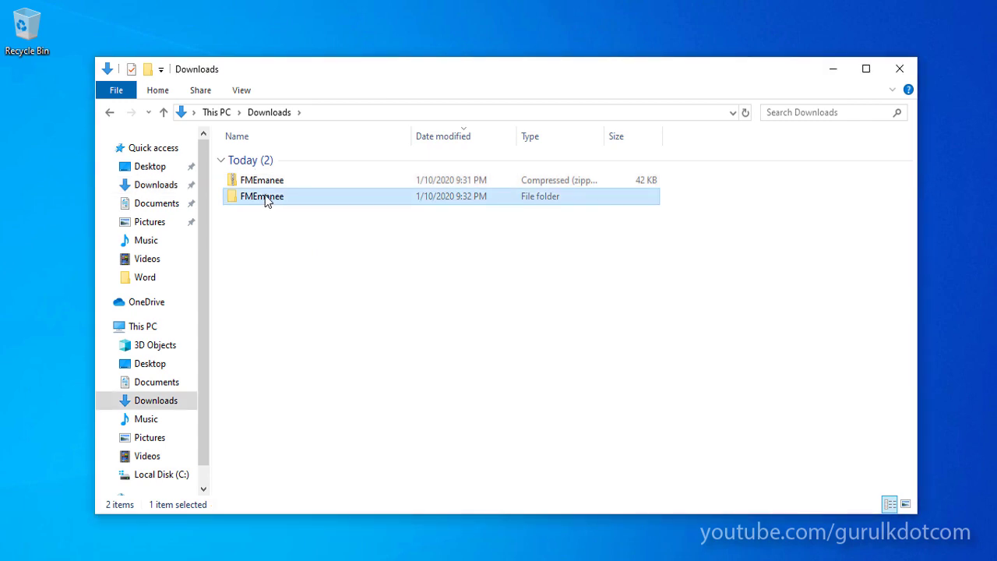
{"action": "double_click", "coordinate": [267, 199]}
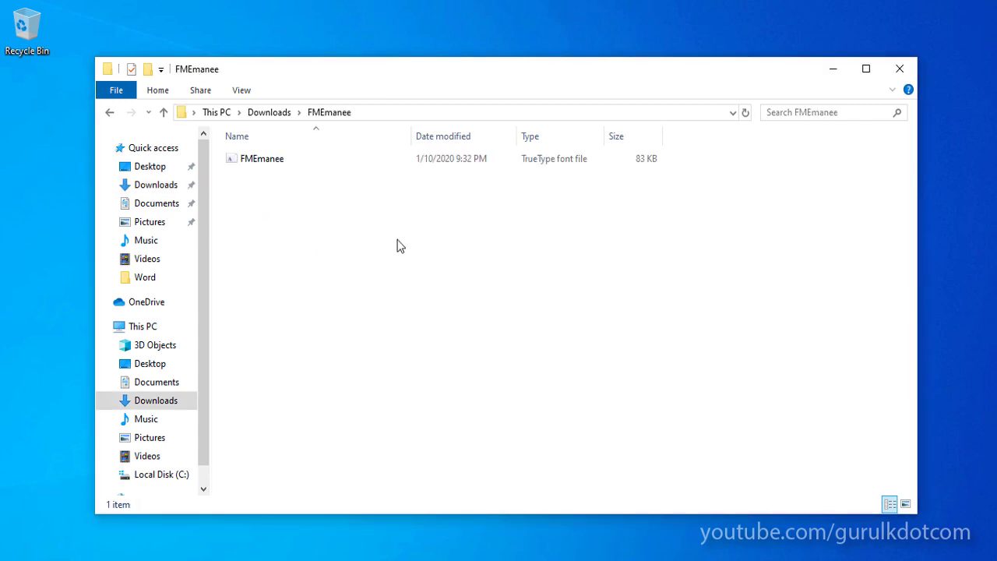
{"action": "left_click", "coordinate": [263, 162]}
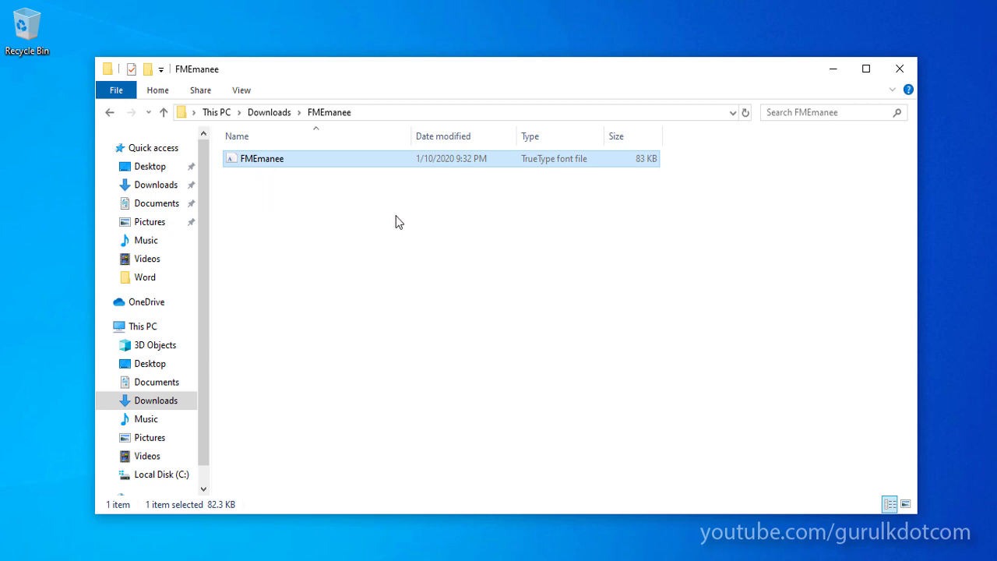
{"action": "right_click", "coordinate": [257, 163]}
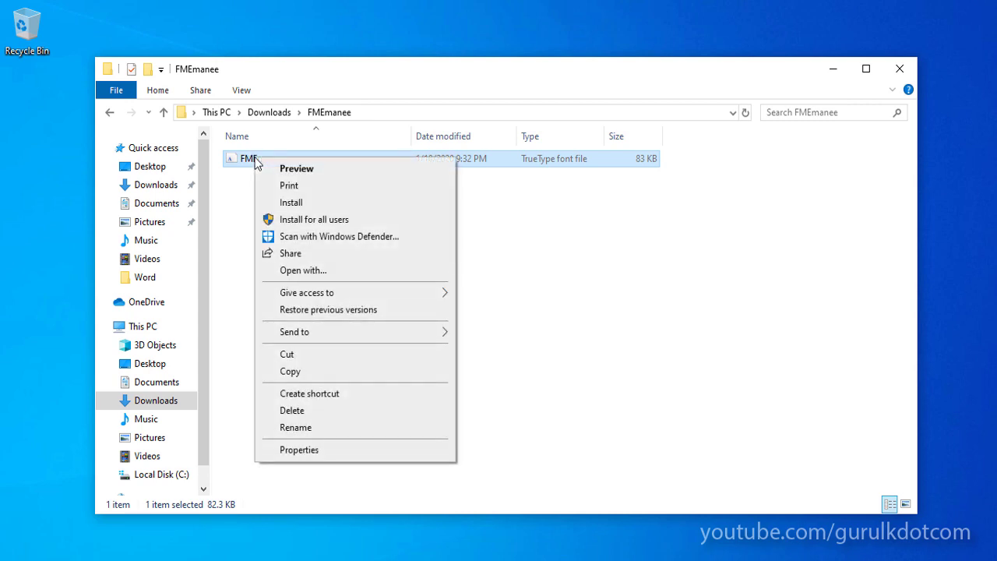
{"action": "left_click", "coordinate": [325, 221]}
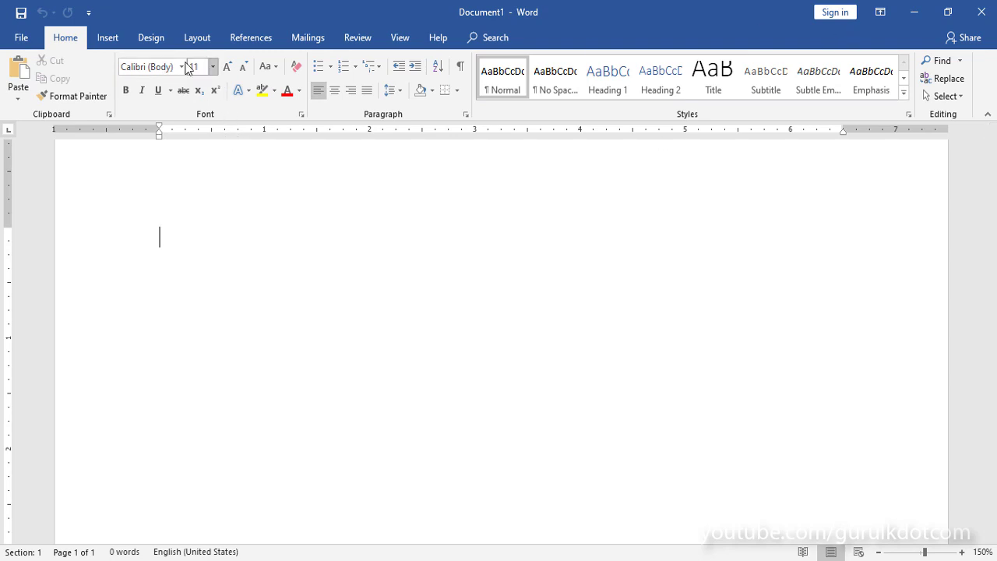
Check the available fonts in a blank Word document for the newly installed FM font and close it without saving
{"action": "left_click", "coordinate": [186, 70]}
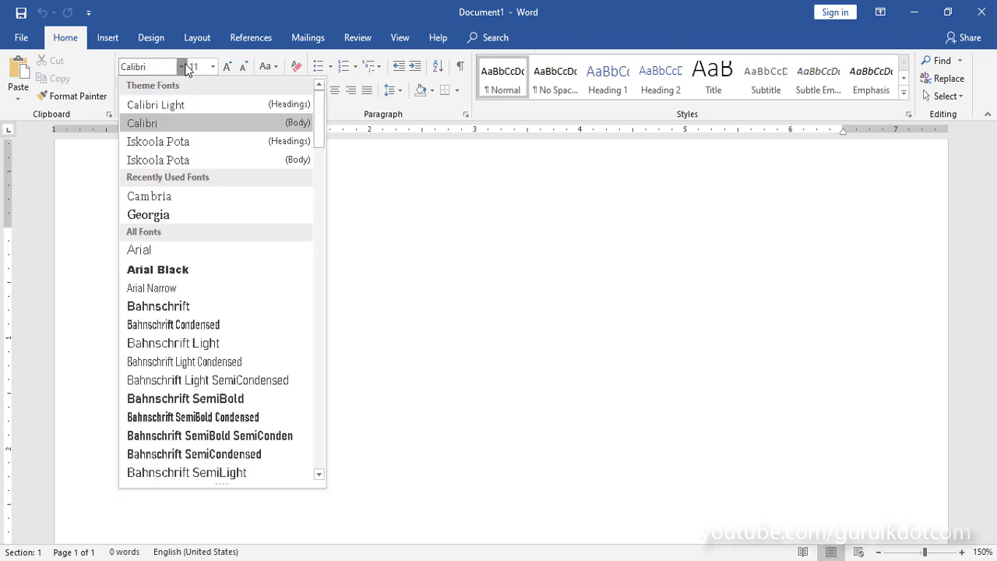
{"action": "scroll", "coordinate": [319, 187], "scroll_direction": "down", "scroll_amount": 10}
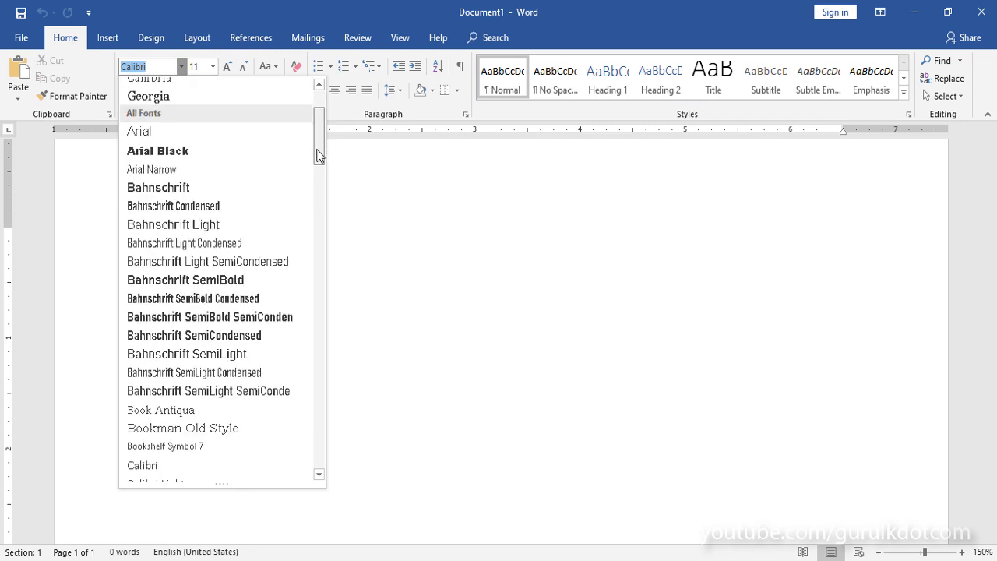
{"action": "scroll", "coordinate": [315, 245], "scroll_direction": "down", "scroll_amount": 5}
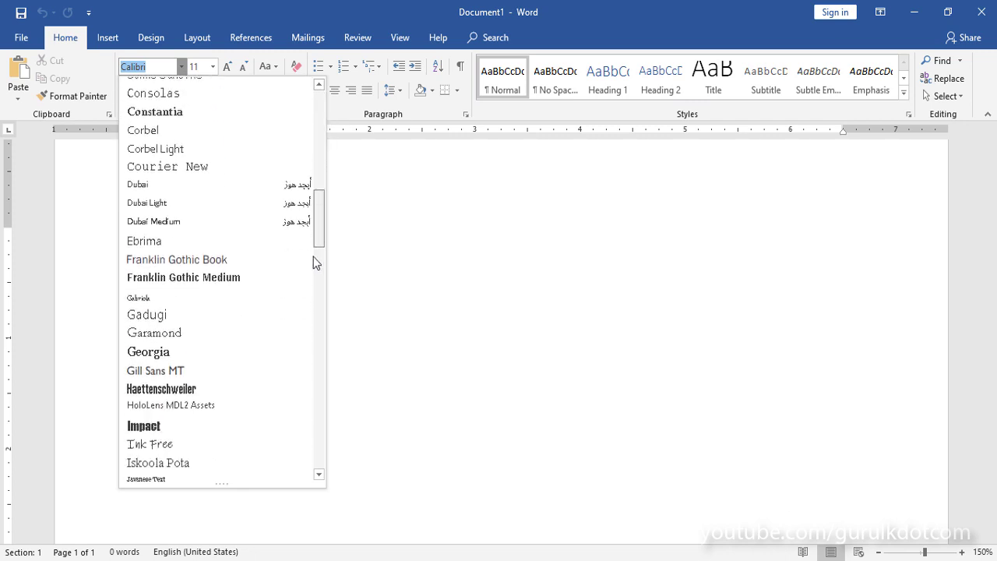
{"action": "left_click", "coordinate": [312, 291]}
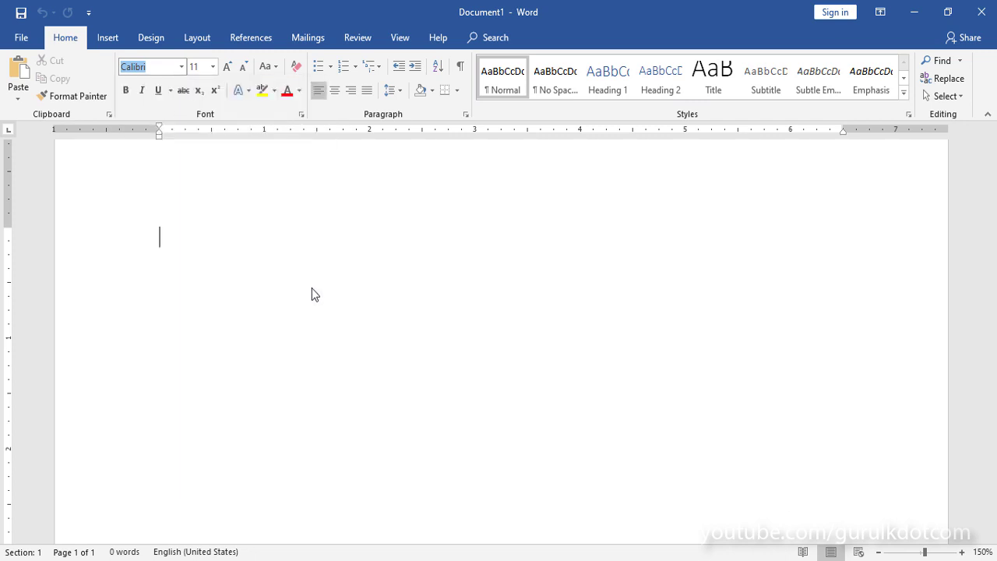
{"action": "left_click", "coordinate": [183, 67]}
{"action": "left_click_drag", "start_coordinate": [319, 131], "coordinate": [310, 95]}
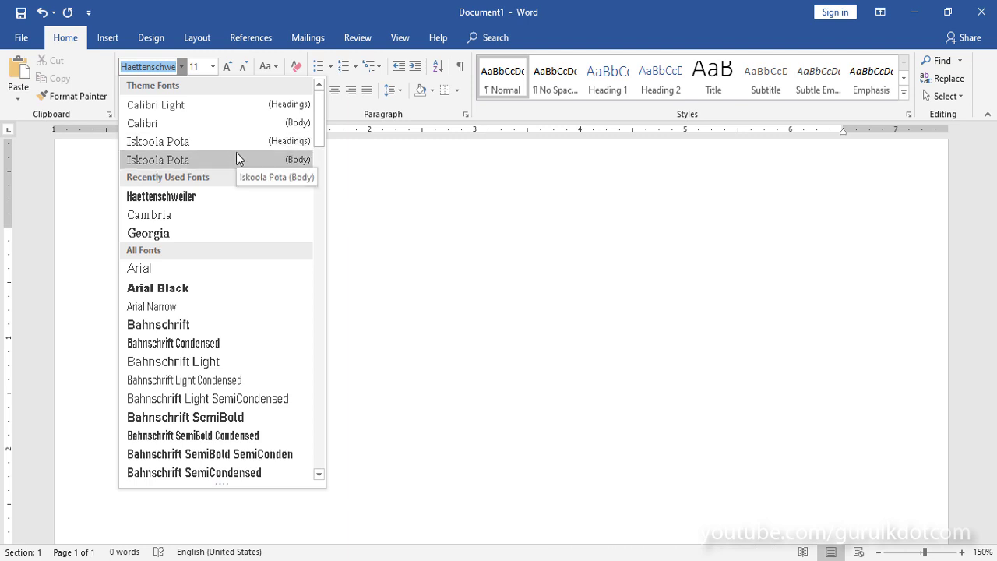
{"action": "left_click", "coordinate": [396, 227]}
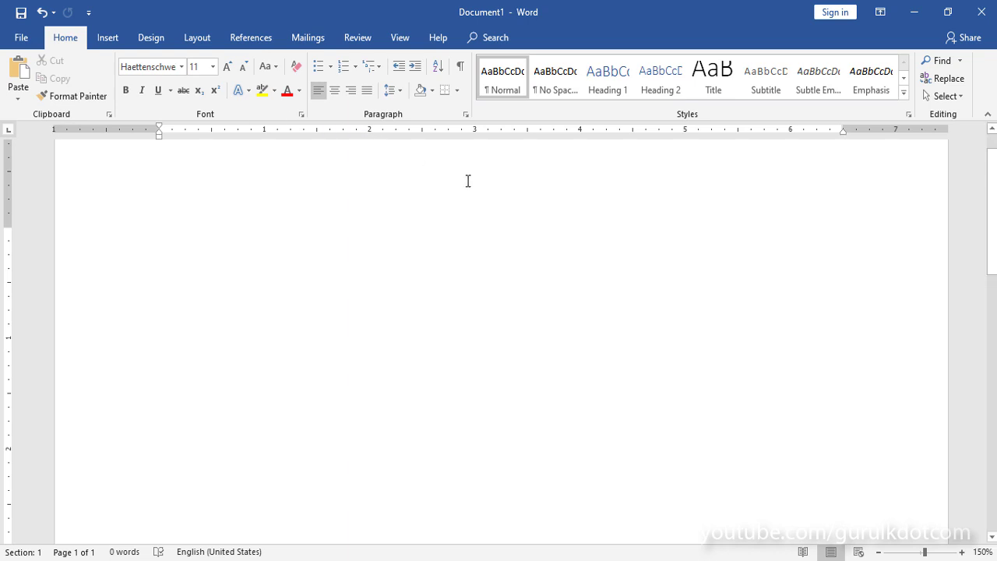
{"action": "left_click", "coordinate": [181, 67]}
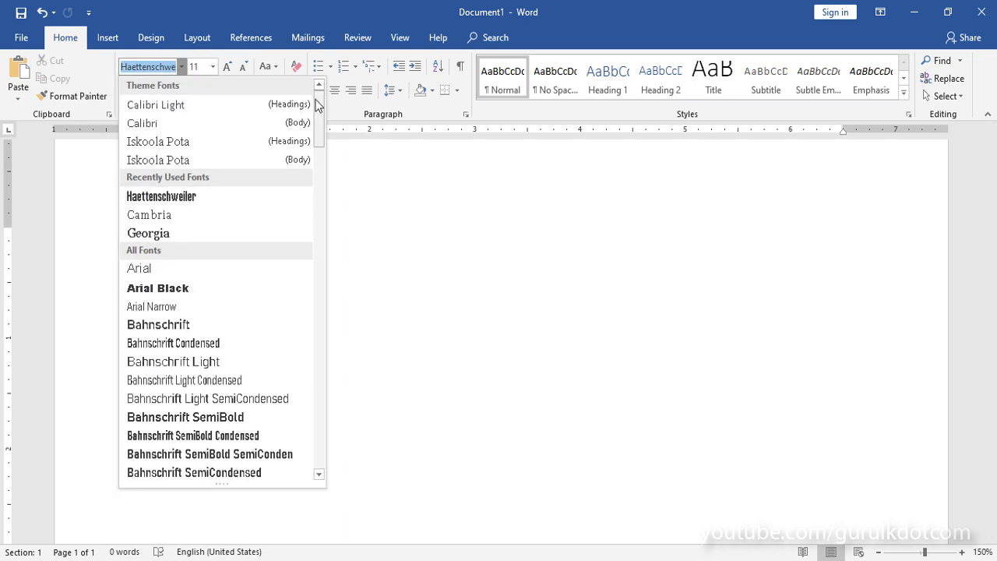
{"action": "scroll", "coordinate": [321, 128], "scroll_direction": "down", "scroll_amount": 1}
{"action": "left_click_drag", "start_coordinate": [321, 123], "coordinate": [321, 293]}
{"action": "left_click", "coordinate": [410, 291]}
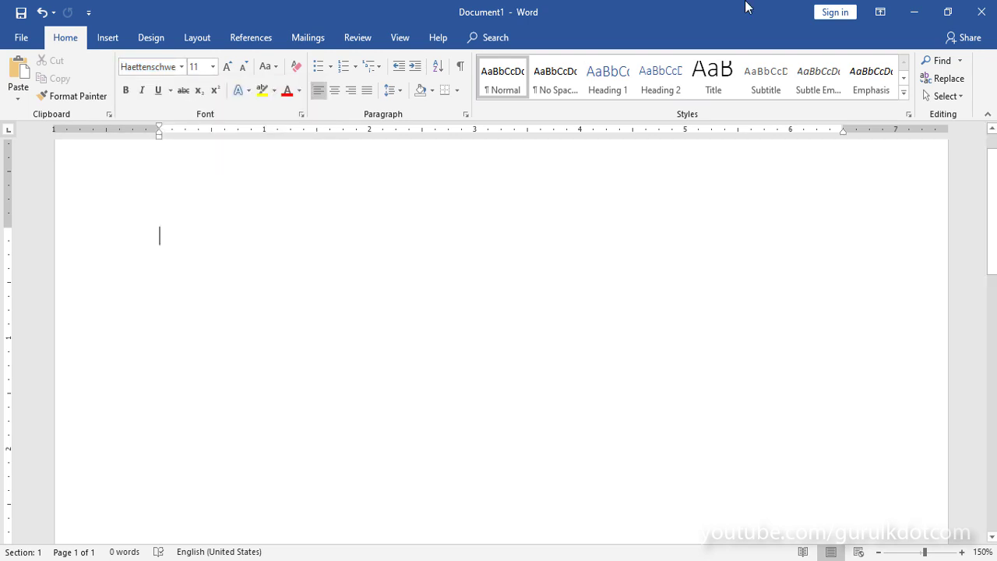
{"action": "left_click", "coordinate": [982, 13]}
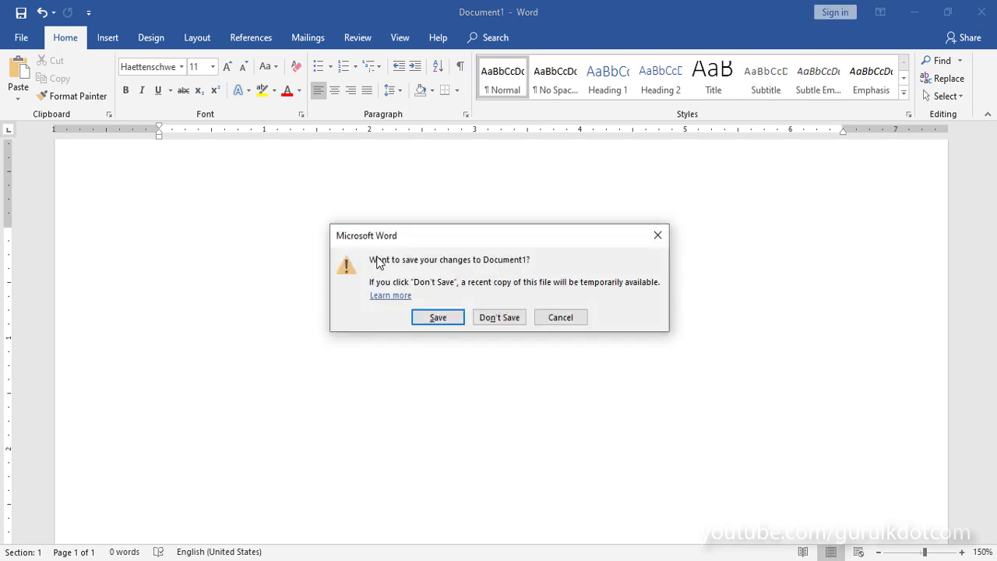
{"action": "left_click", "coordinate": [500, 318]}
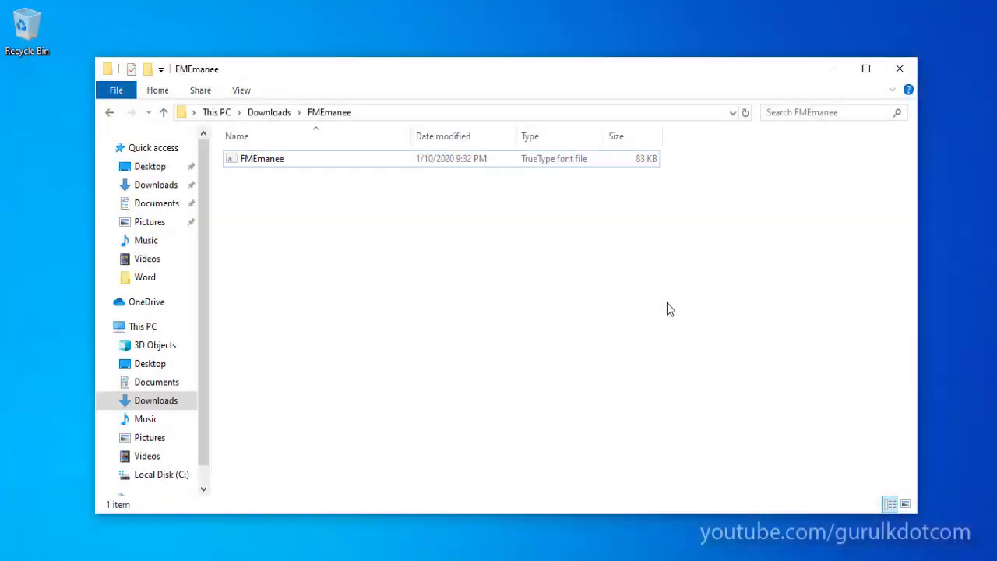
Install the extracted FMEmanee TrueType font file for all users once more
{"action": "left_click", "coordinate": [247, 161]}
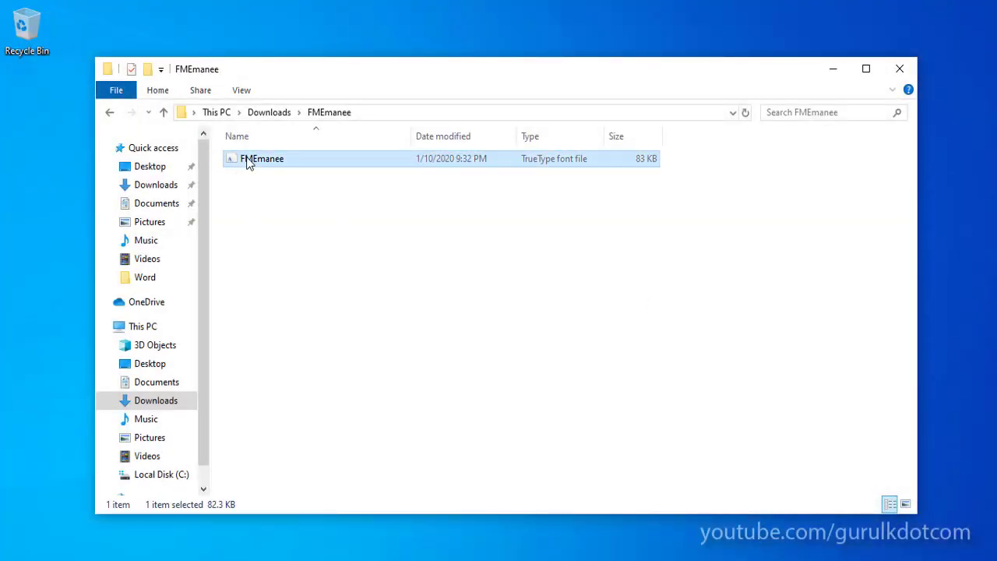
{"action": "right_click", "coordinate": [247, 162]}
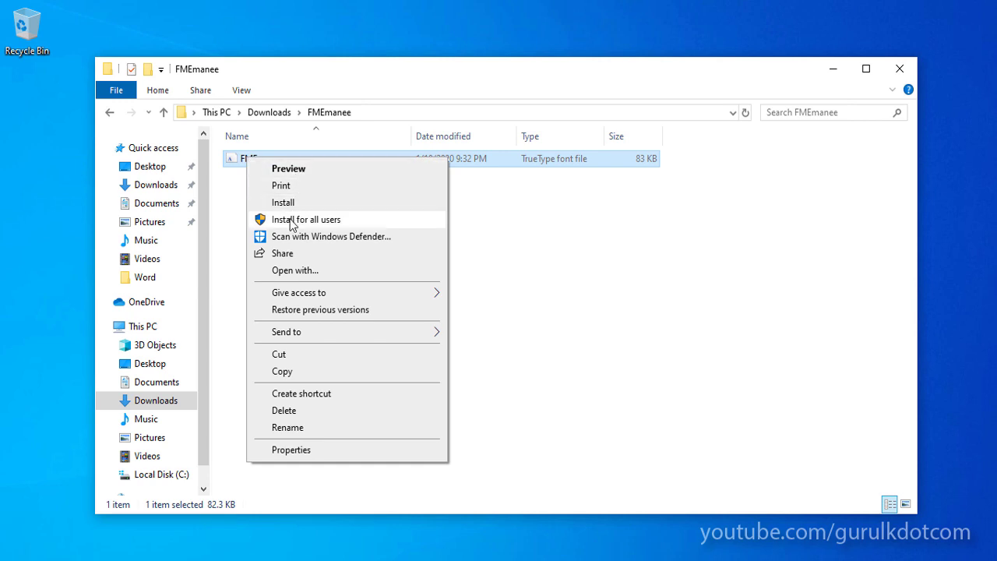
{"action": "left_click", "coordinate": [327, 221]}
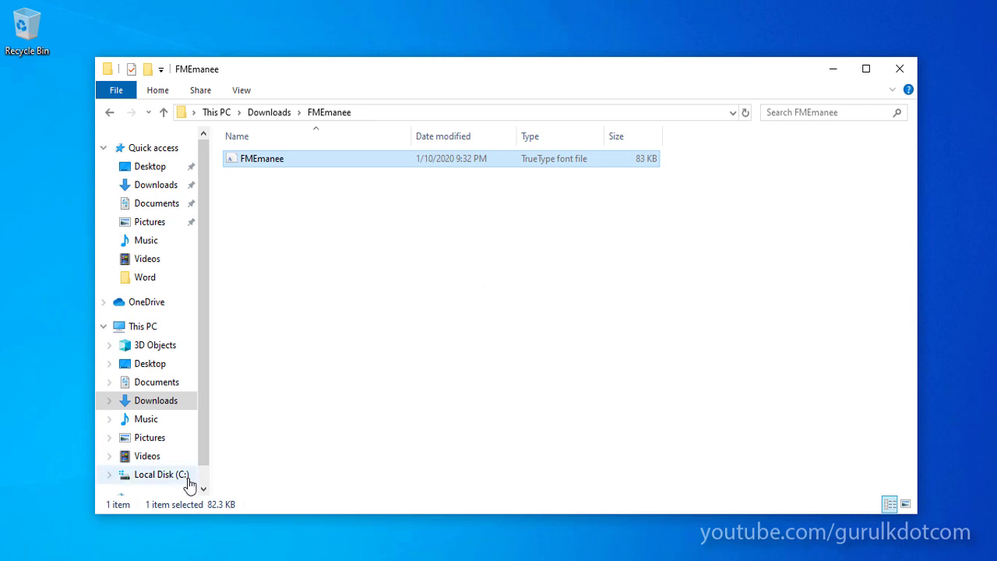
Go to the C:\Windows\Fonts folder and compare the FMEmanee x Regular and Iskoola Pota font entries
{"action": "left_click", "coordinate": [157, 476]}
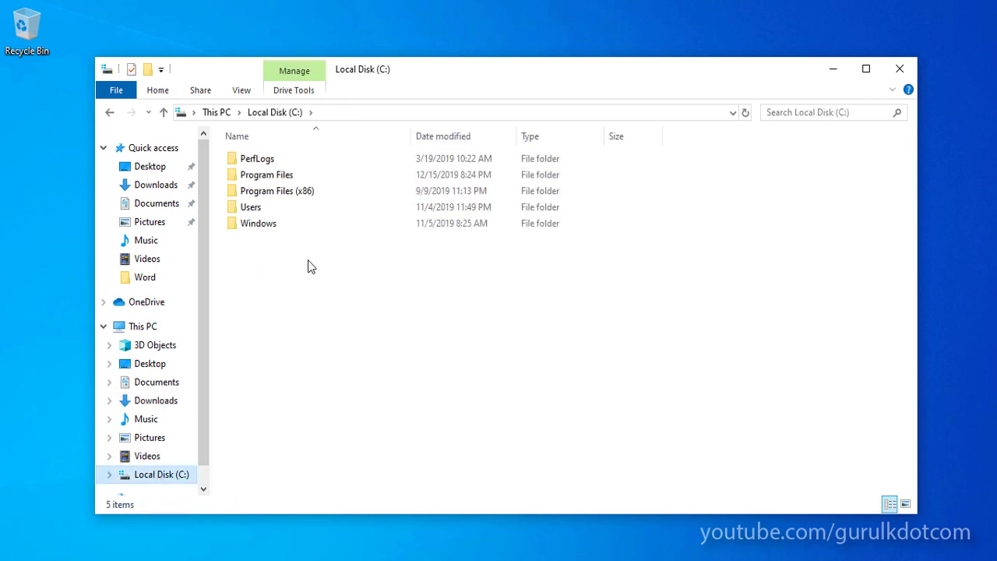
{"action": "double_click", "coordinate": [257, 225]}
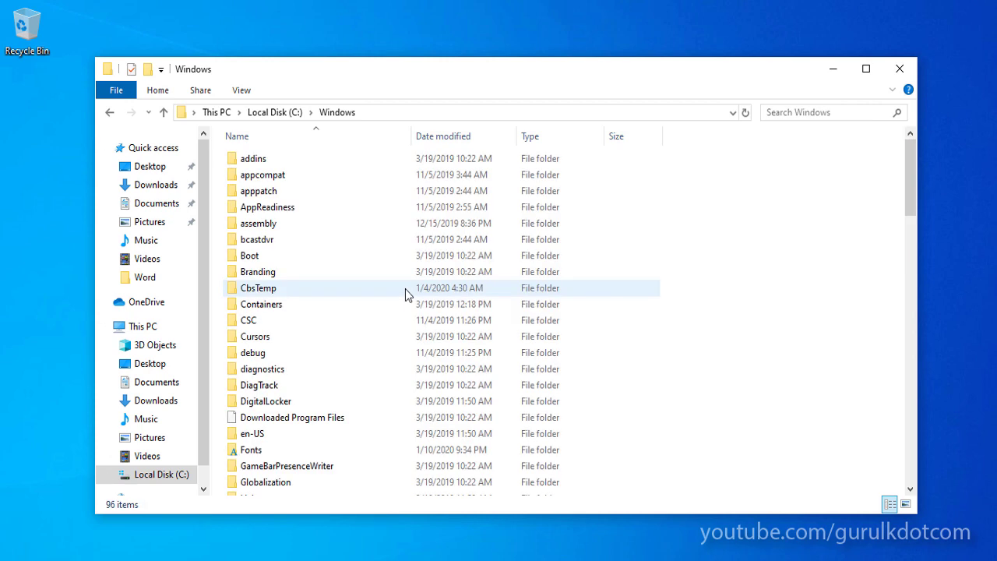
{"action": "double_click", "coordinate": [257, 450]}
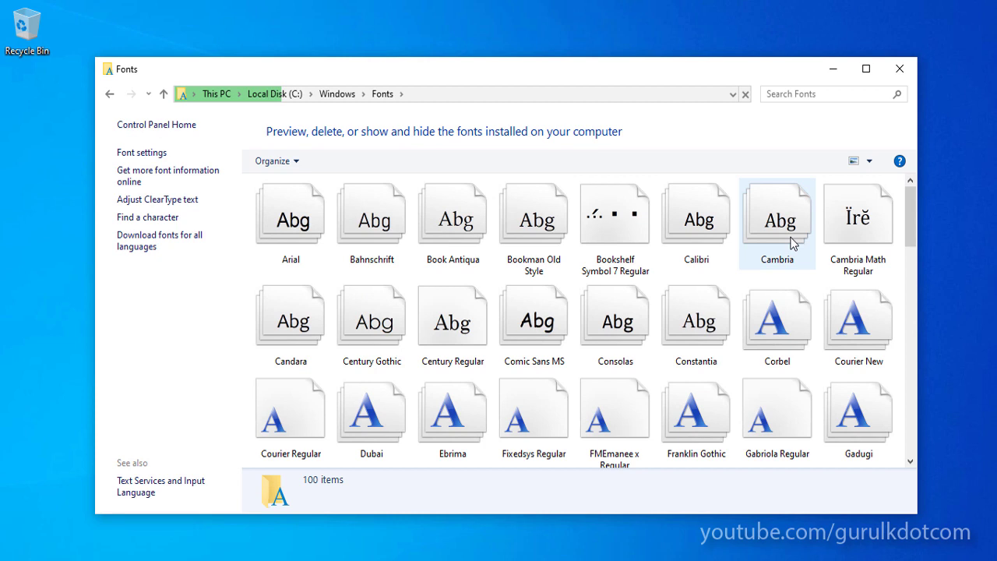
{"action": "left_click", "coordinate": [600, 416]}
{"action": "scroll", "coordinate": [641, 366], "scroll_direction": "down", "scroll_amount": 2}
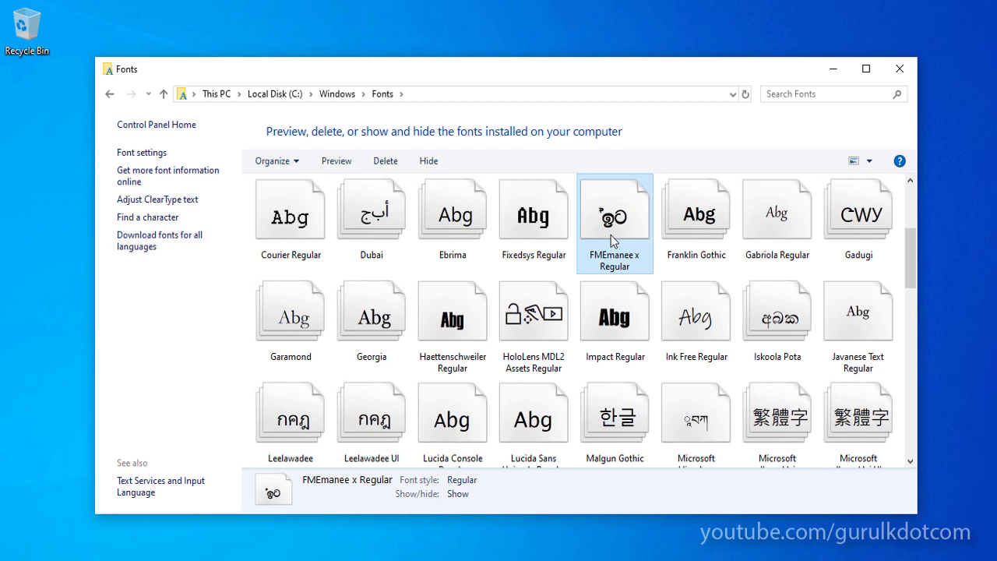
{"action": "left_click", "coordinate": [776, 333]}
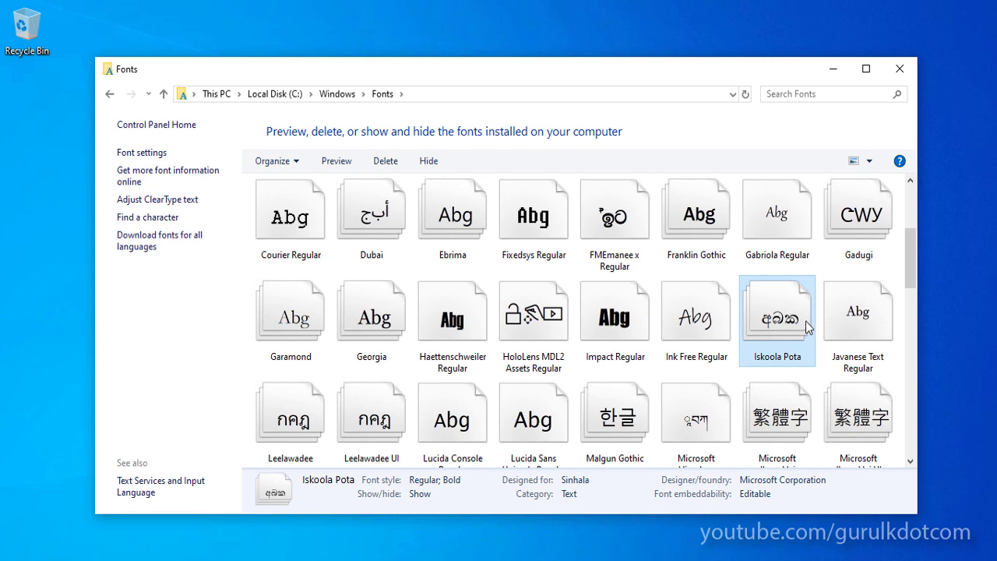
Preview the characters of the FMEmanee x Regular font and close the preview
{"action": "double_click", "coordinate": [611, 209]}
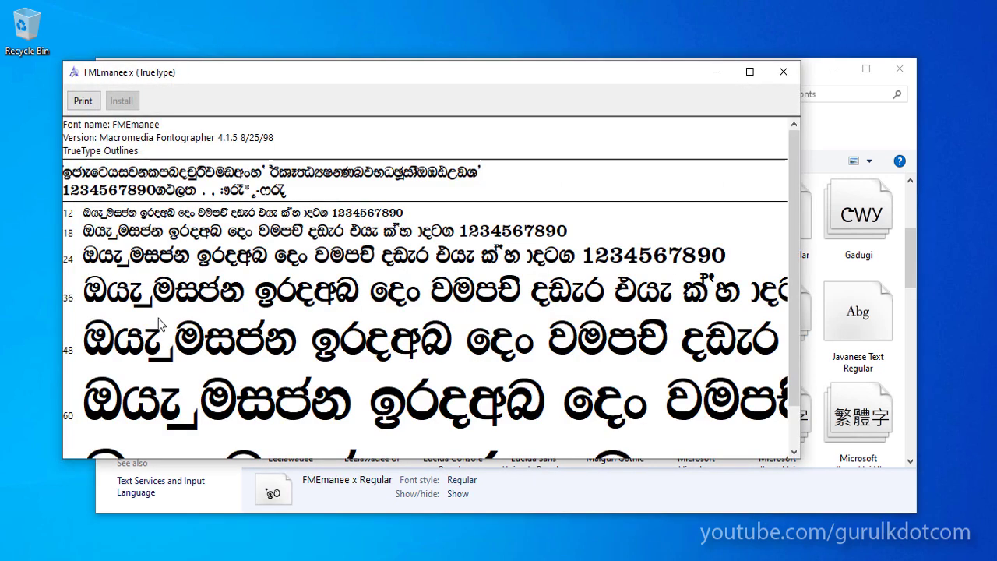
{"action": "left_click_drag", "start_coordinate": [796, 196], "coordinate": [800, 130]}
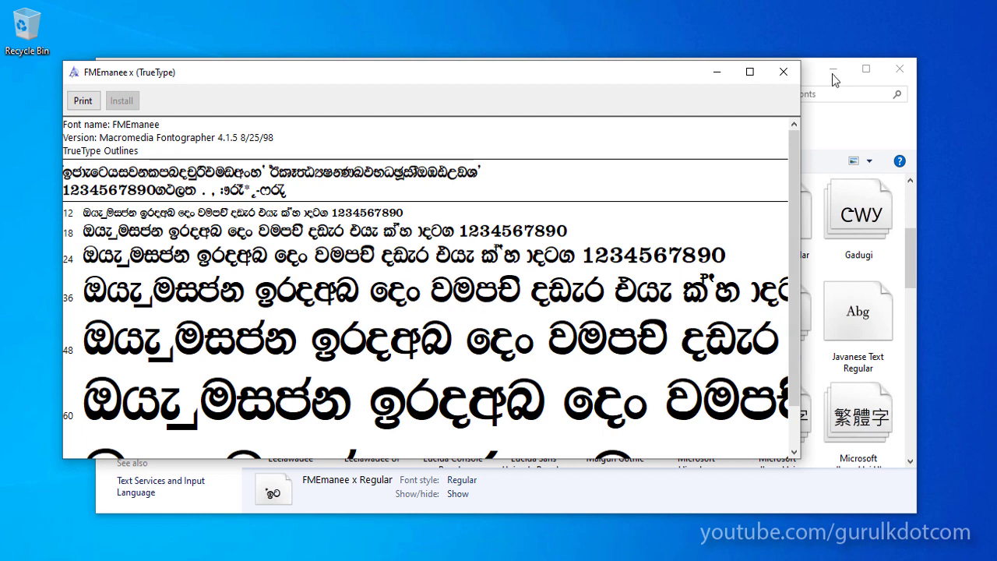
{"action": "left_click", "coordinate": [785, 71]}
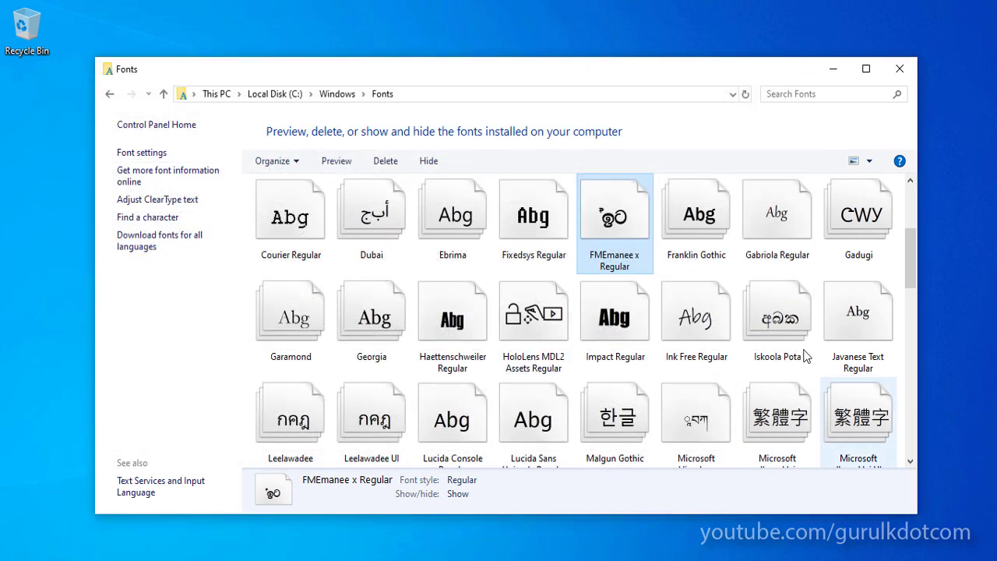
Look inside the Iskoola Pota font family, preview Iskoola Pota Regular and close the previews
{"action": "double_click", "coordinate": [786, 326]}
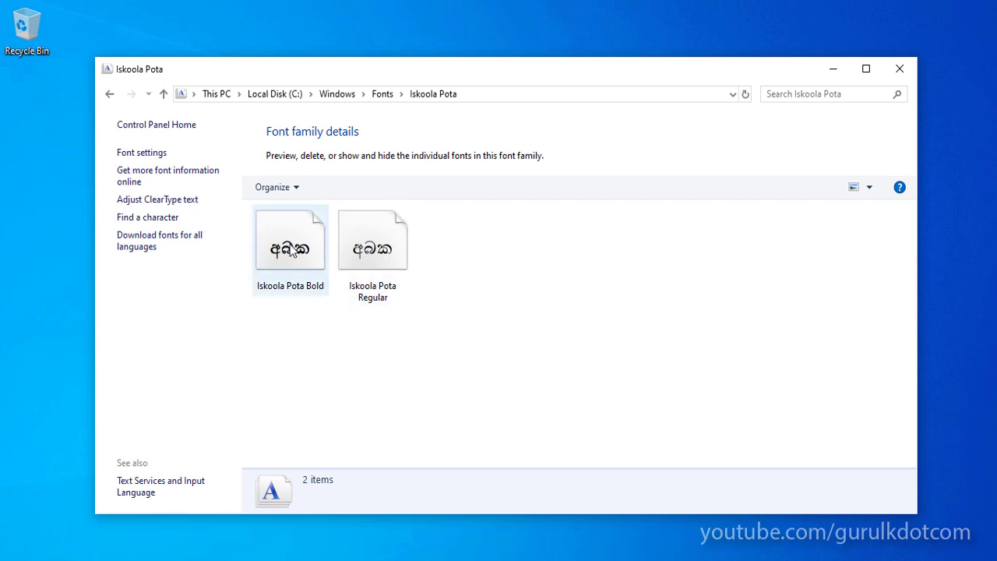
{"action": "left_click", "coordinate": [369, 252]}
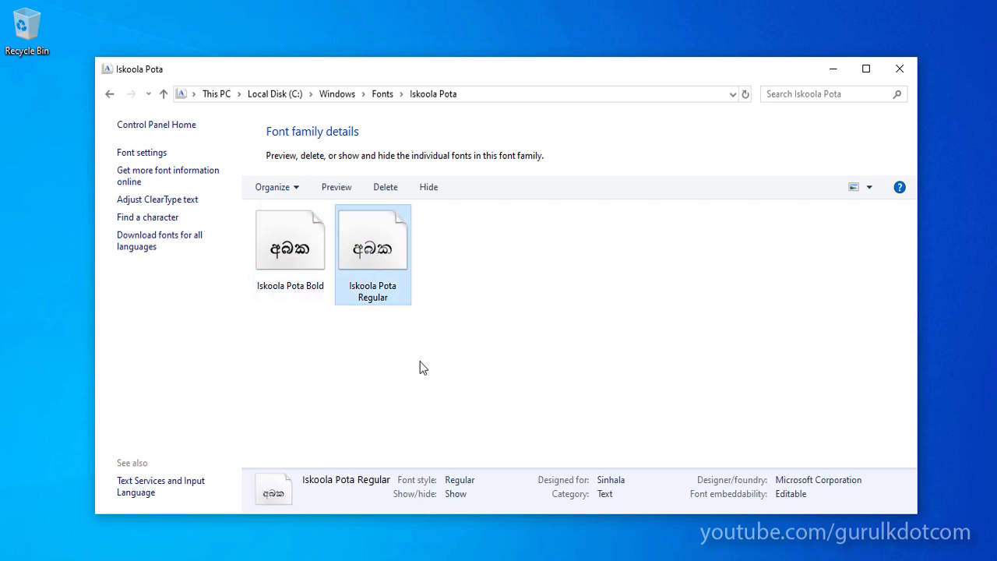
{"action": "double_click", "coordinate": [397, 249]}
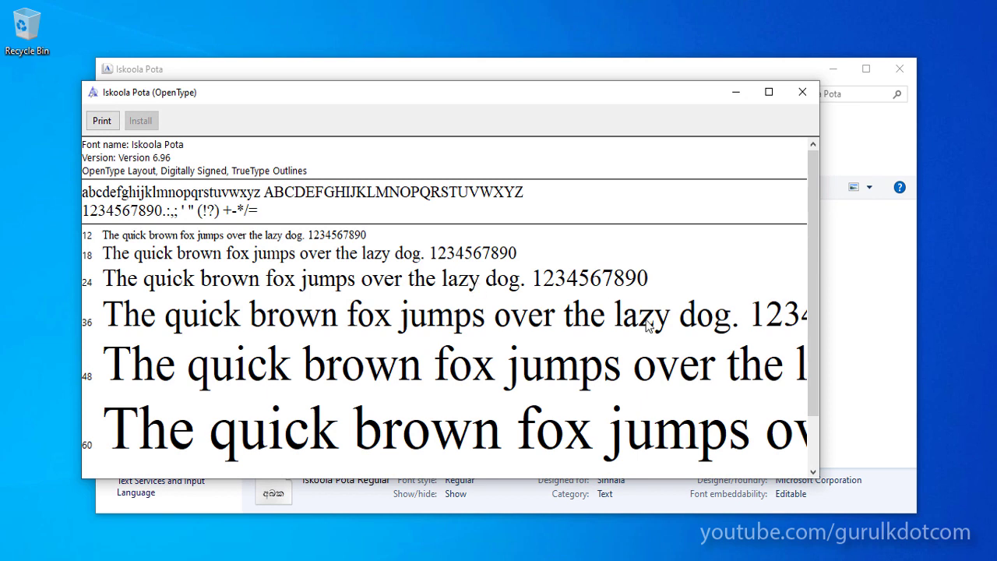
{"action": "left_click_drag", "start_coordinate": [815, 243], "coordinate": [818, 157]}
{"action": "left_click", "coordinate": [798, 95]}
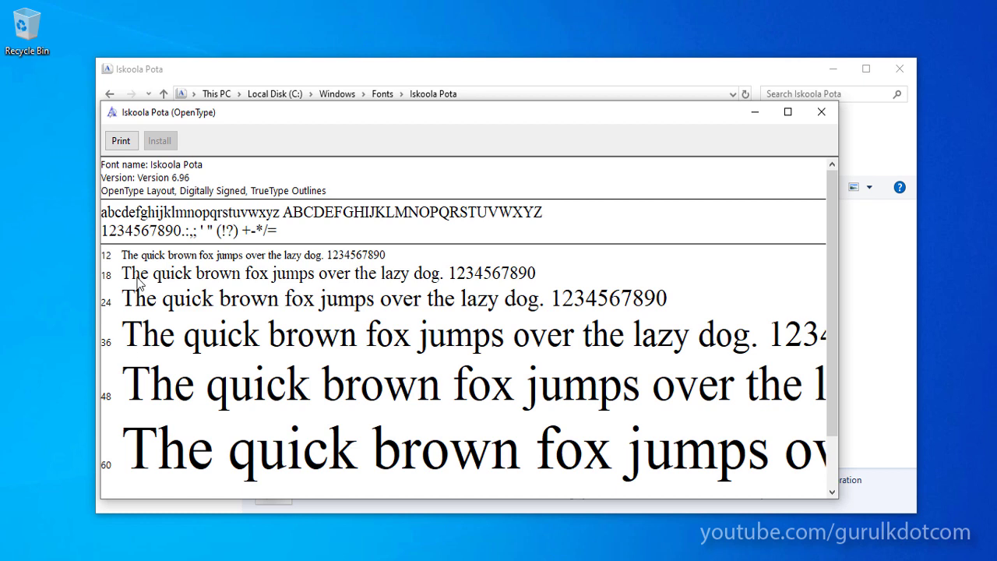
{"action": "left_click", "coordinate": [821, 111]}
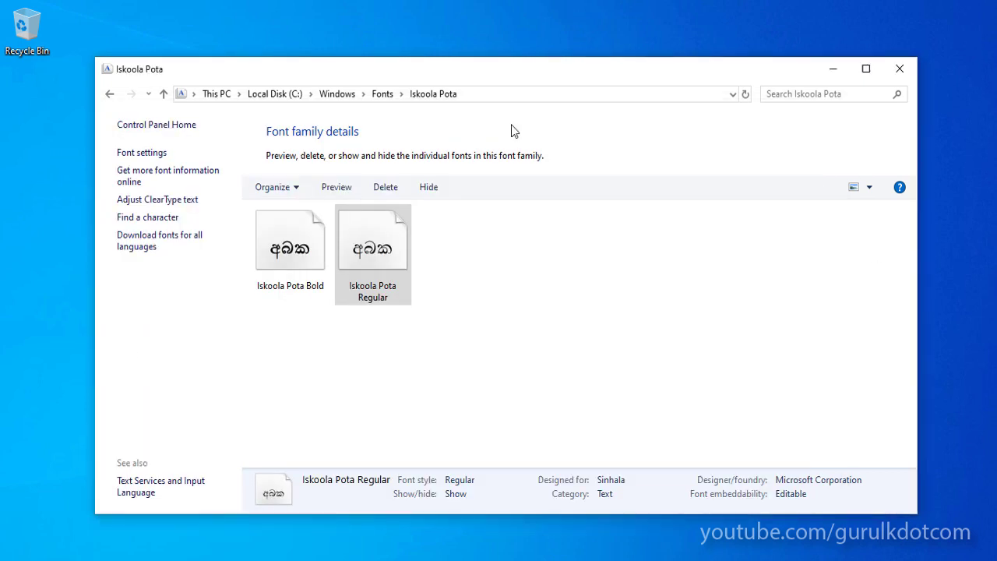
Return to the Fonts folder, preview FMEmanee x Regular again, and close the preview and the folder window
{"action": "left_click", "coordinate": [382, 93]}
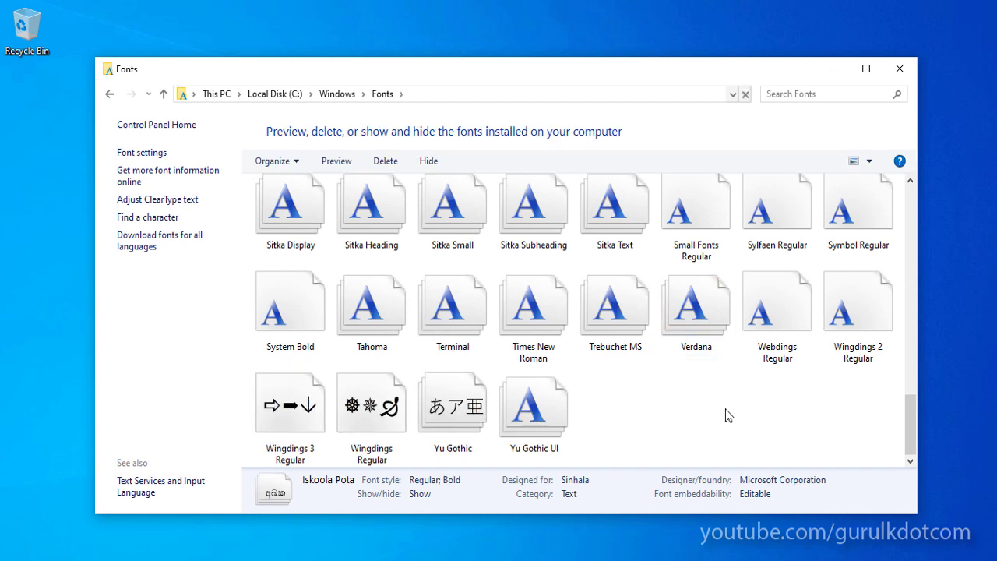
{"action": "scroll", "coordinate": [732, 418], "scroll_direction": "up", "scroll_amount": 5}
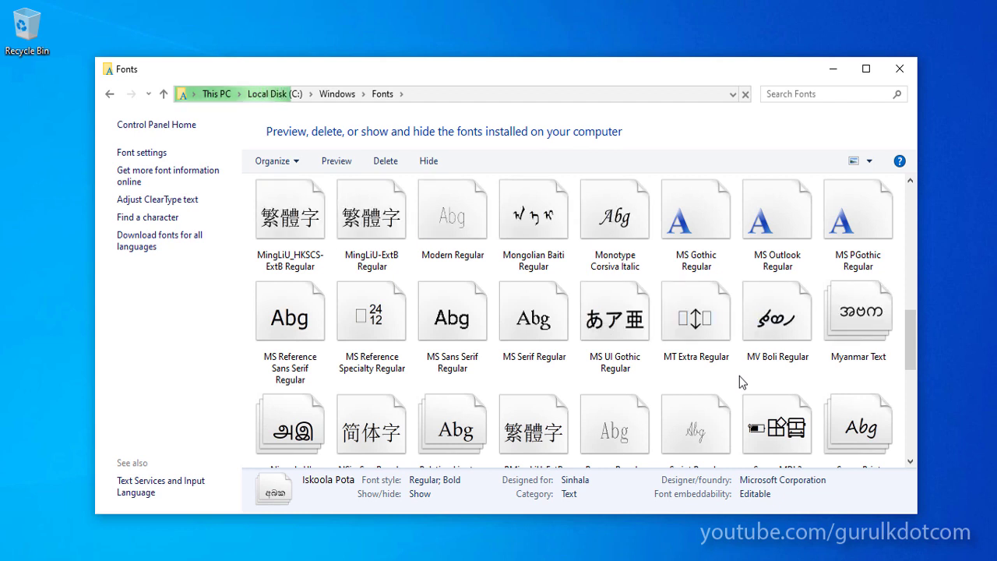
{"action": "scroll", "coordinate": [740, 382], "scroll_direction": "up", "scroll_amount": 1}
{"action": "scroll", "coordinate": [739, 375], "scroll_direction": "up", "scroll_amount": 3}
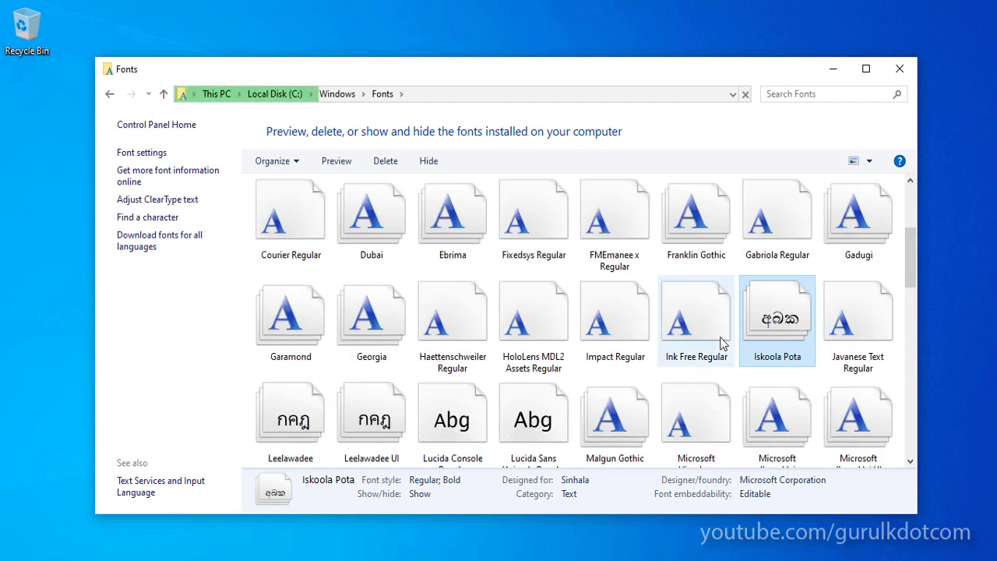
{"action": "scroll", "coordinate": [572, 330], "scroll_direction": "up", "scroll_amount": 2}
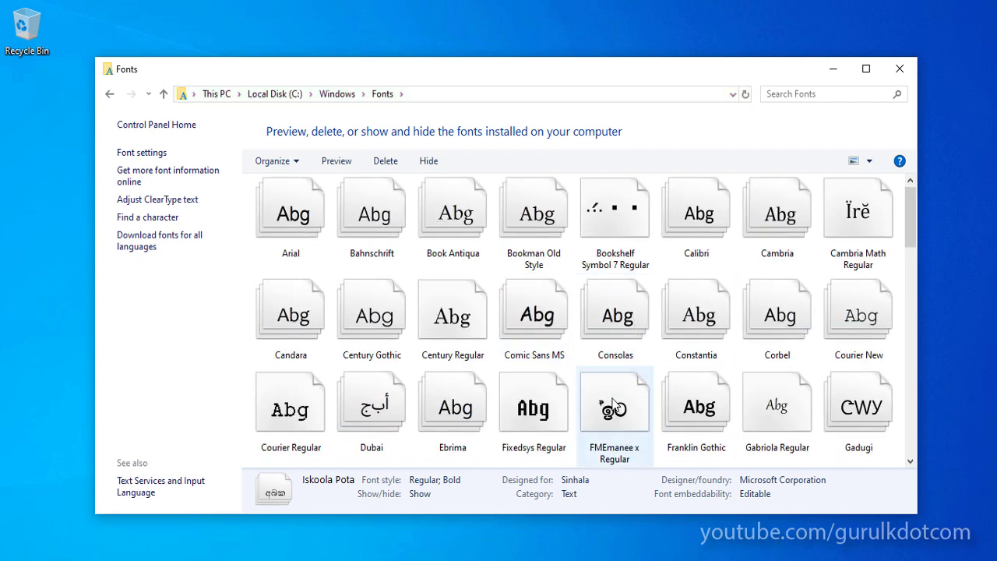
{"action": "double_click", "coordinate": [613, 404]}
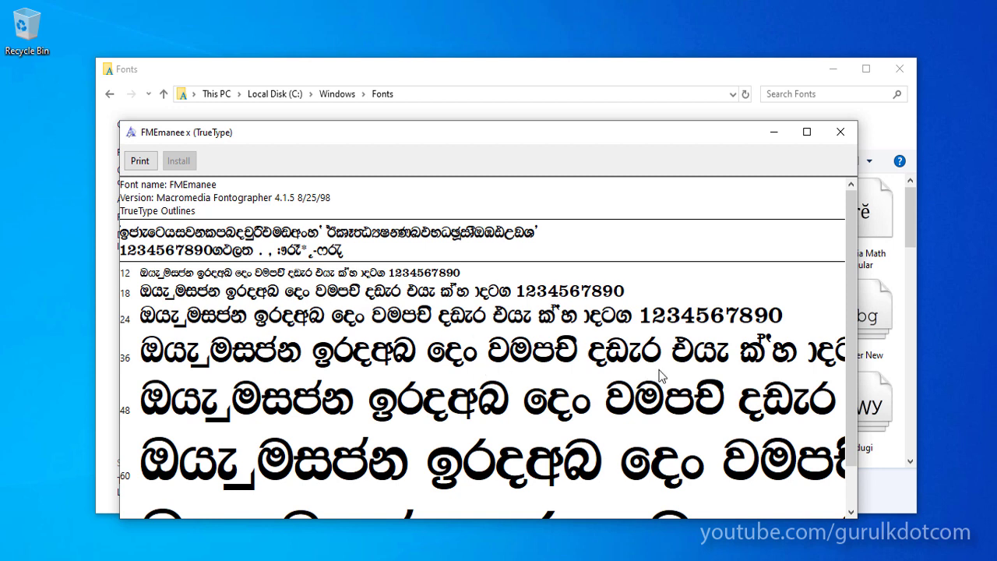
{"action": "left_click", "coordinate": [839, 136]}
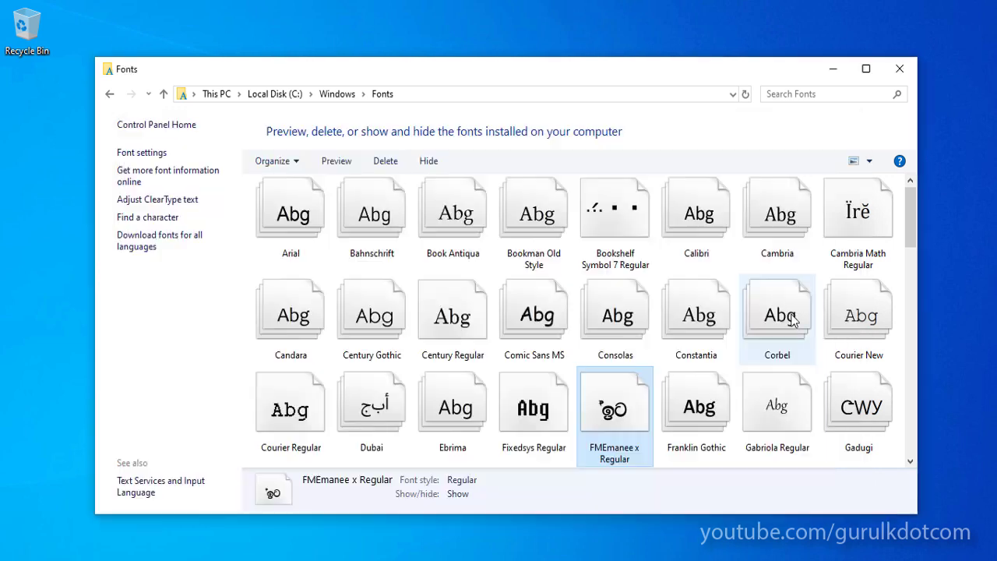
{"action": "left_click", "coordinate": [901, 70]}
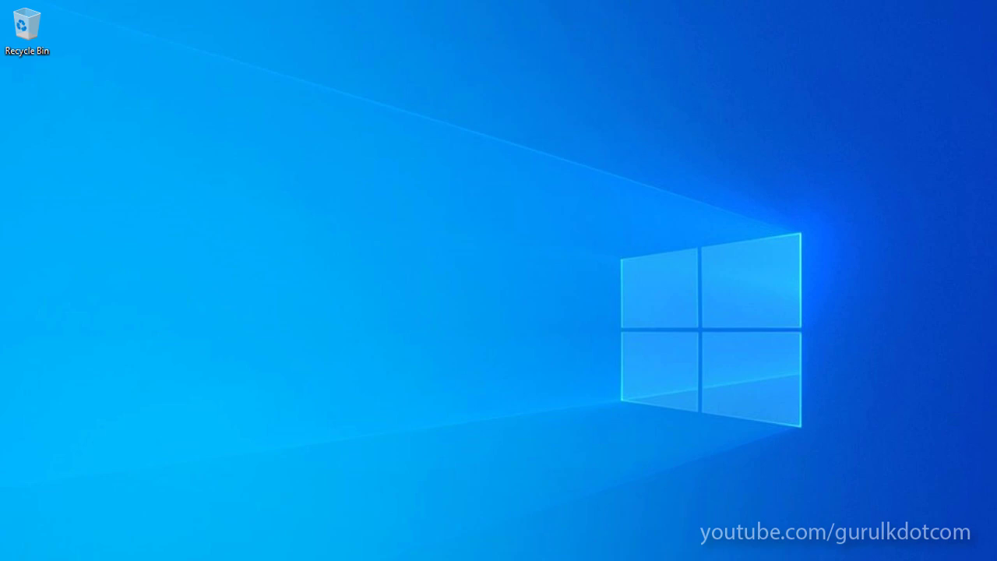
Open a blank document in Word and set its font to FMEmanee at size 14
{"action": "key", "text": "super+s"}
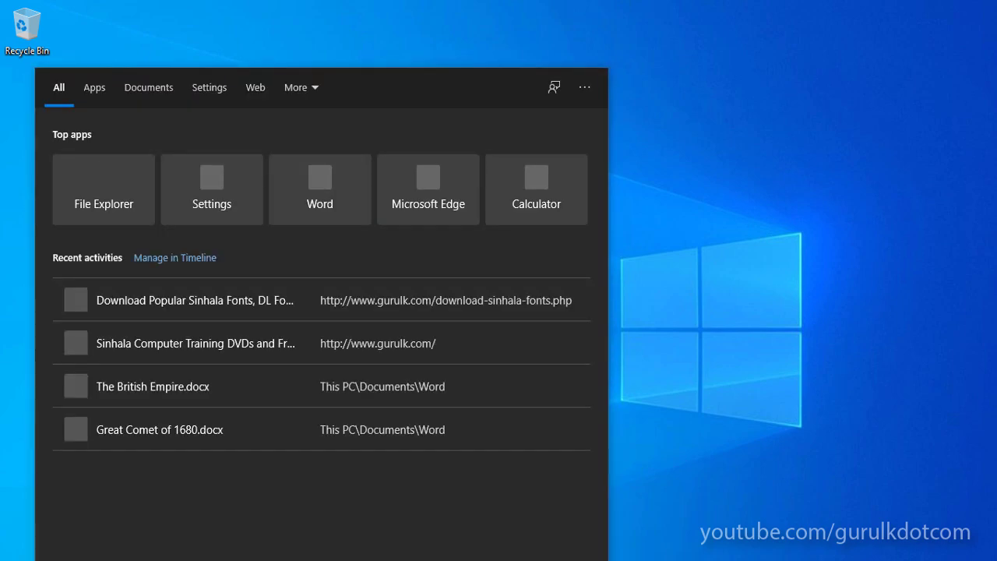
{"action": "type", "text": "word"}
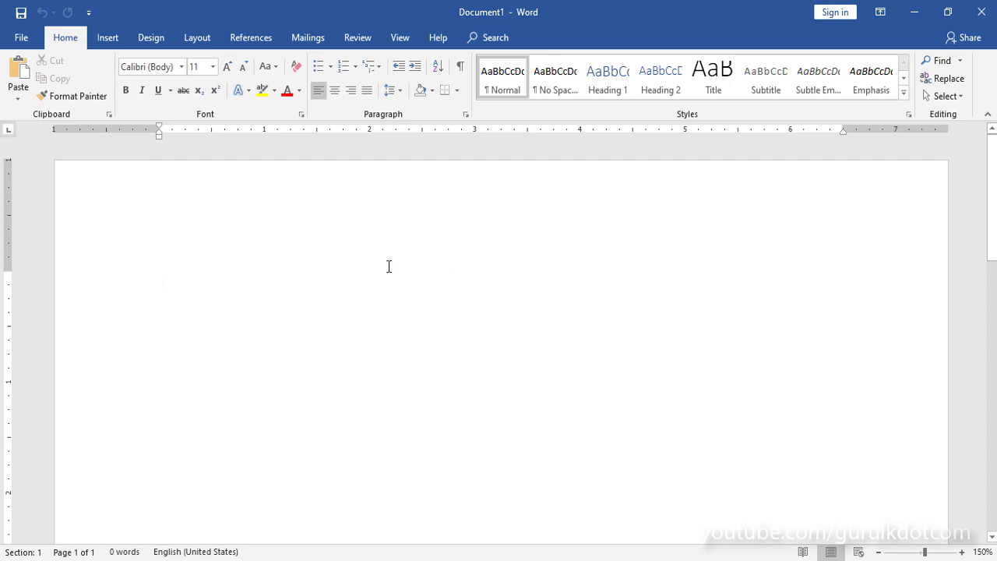
{"action": "left_click", "coordinate": [180, 67]}
{"action": "type", "text": "Calibri"}
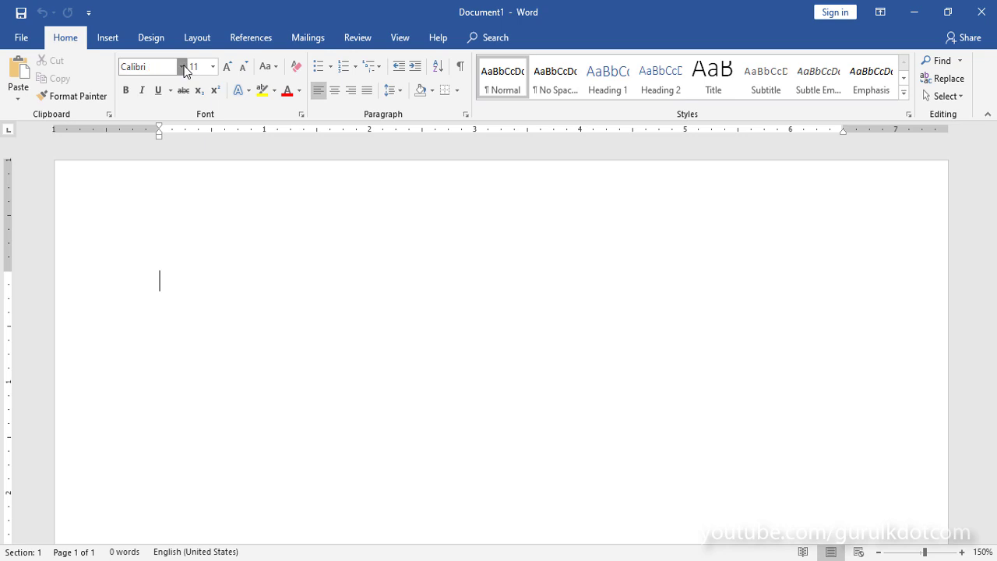
{"action": "left_click", "coordinate": [182, 67]}
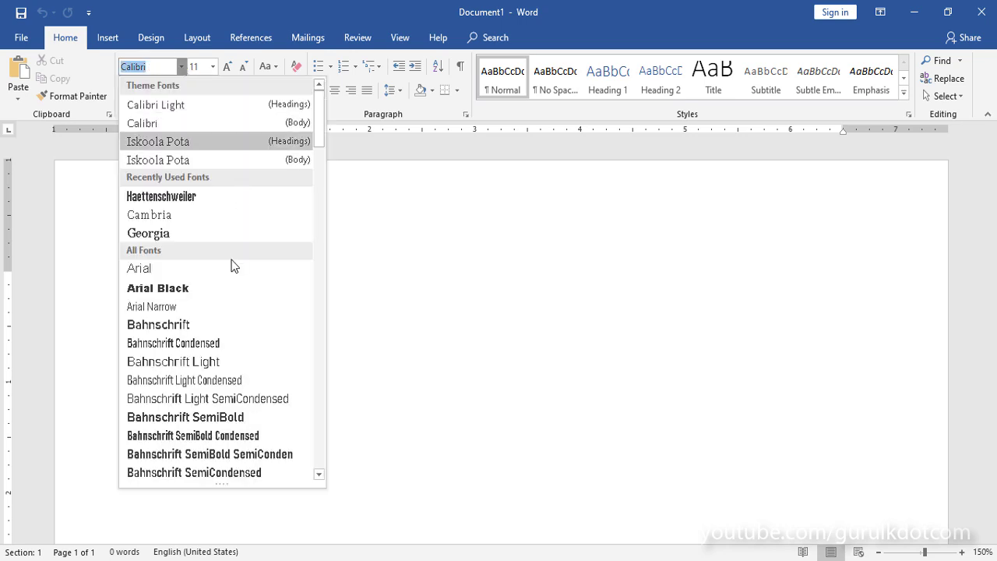
{"action": "scroll", "coordinate": [231, 265], "scroll_direction": "down", "scroll_amount": 2}
{"action": "scroll", "coordinate": [231, 265], "scroll_direction": "down", "scroll_amount": 4}
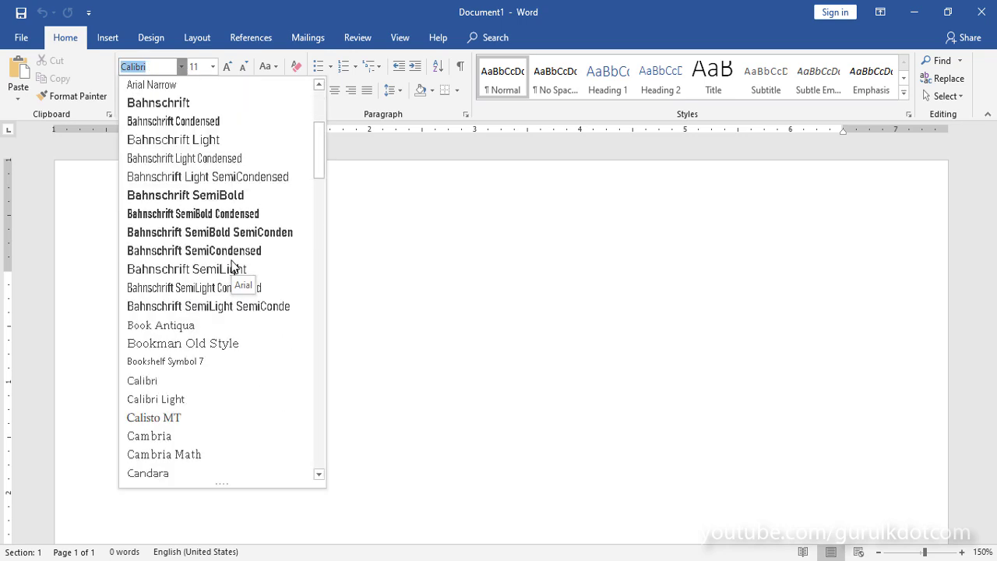
{"action": "scroll", "coordinate": [231, 265], "scroll_direction": "down", "scroll_amount": 2}
{"action": "scroll", "coordinate": [229, 261], "scroll_direction": "down", "scroll_amount": 3}
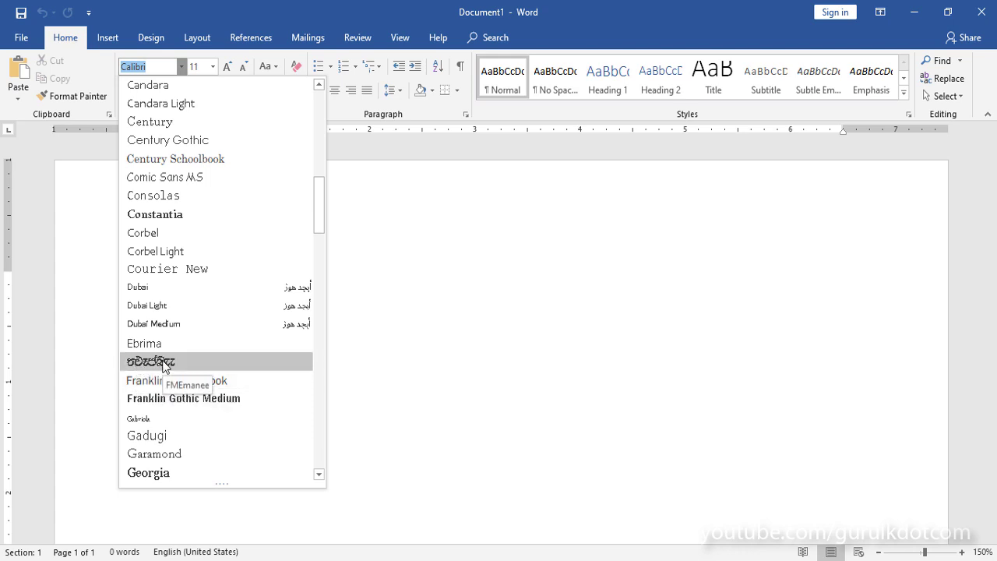
{"action": "left_click", "coordinate": [163, 363]}
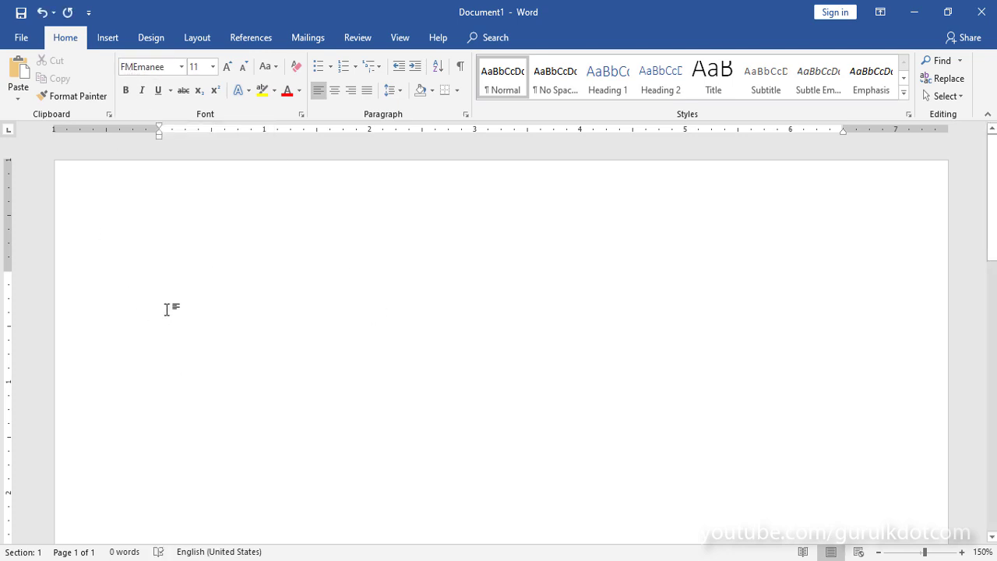
{"action": "left_click", "coordinate": [227, 67]}
Try out a few Sinhala characters in the FMEmanee font and delete them from the document
{"action": "type", "text": "w"}
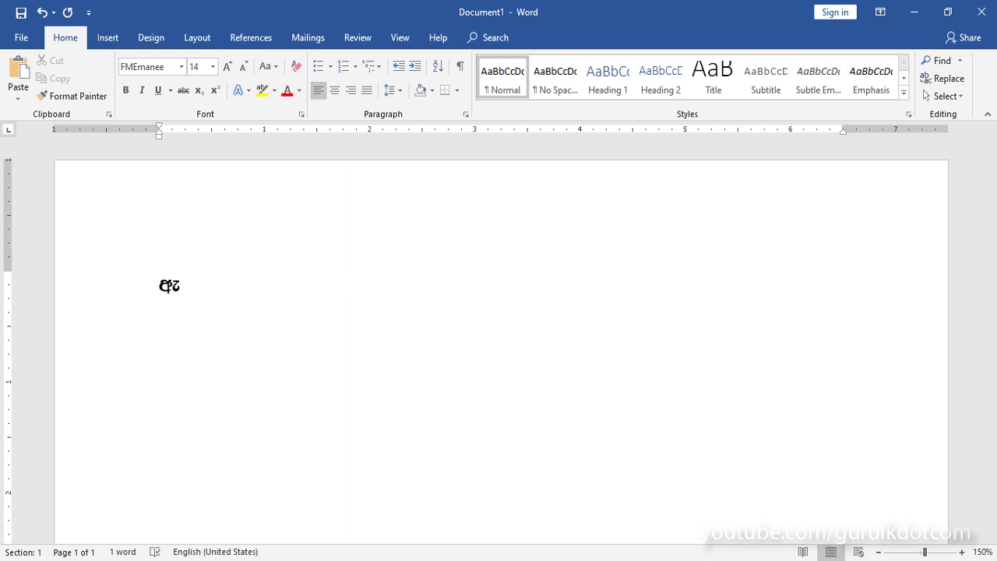
{"action": "type", "text": "ials"}
{"action": "key", "text": "BackSpace"}
{"action": "key", "text": "BackSpace"}
{"action": "key", "text": "BackSpace"}
{"action": "key", "text": "BackSpace"}
{"action": "key", "text": "BackSpace"}
{"action": "key", "text": "BackSpace"}
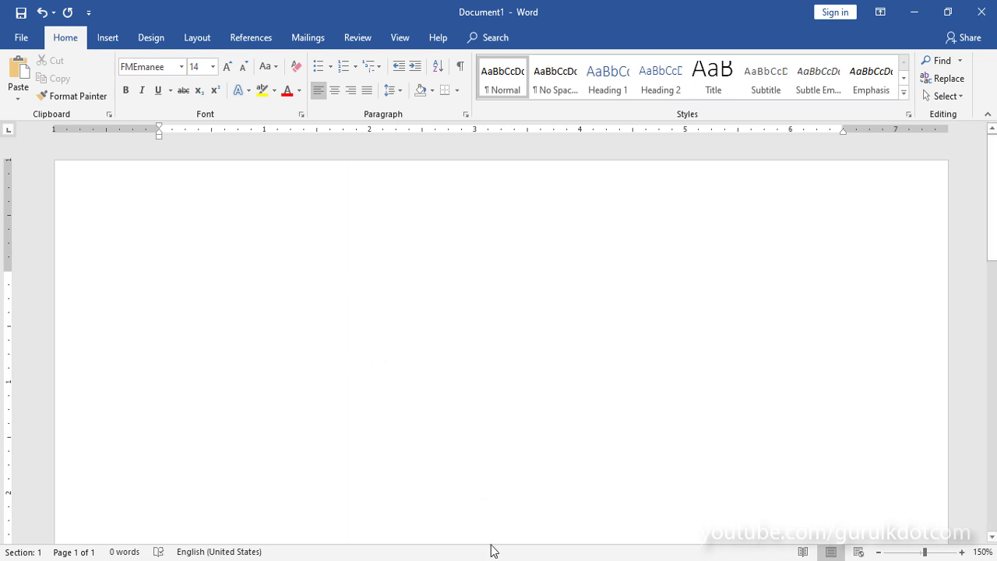
Switch to the blank Notepad window and set its font to FMEmanee x, Regular, size 11
{"action": "left_click", "coordinate": [579, 558]}
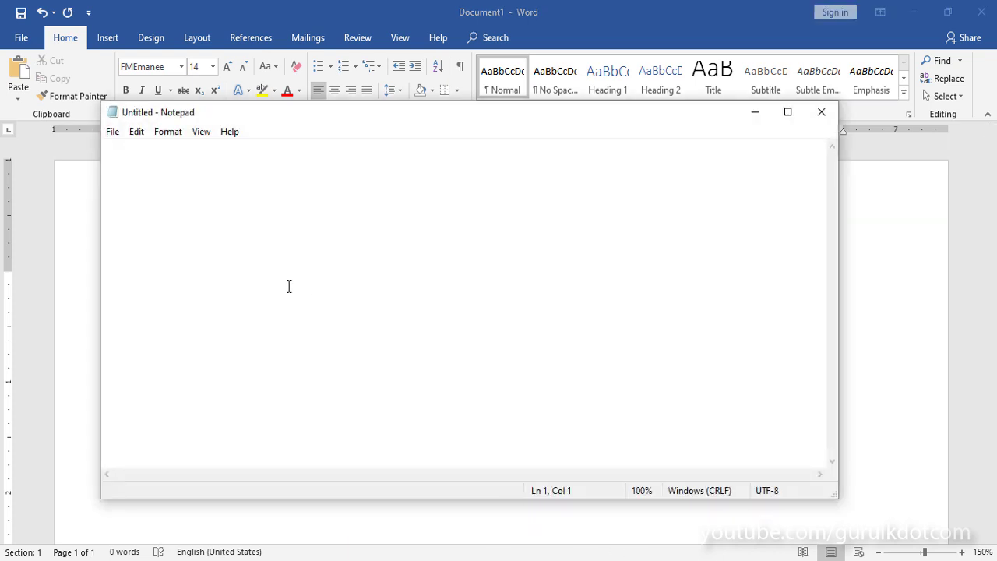
{"action": "left_click", "coordinate": [169, 132]}
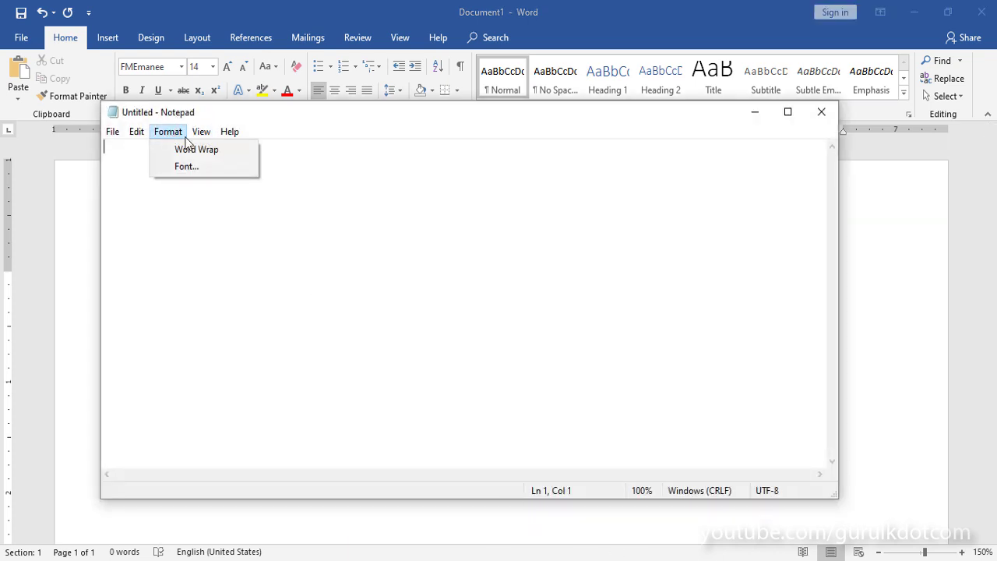
{"action": "left_click", "coordinate": [185, 168]}
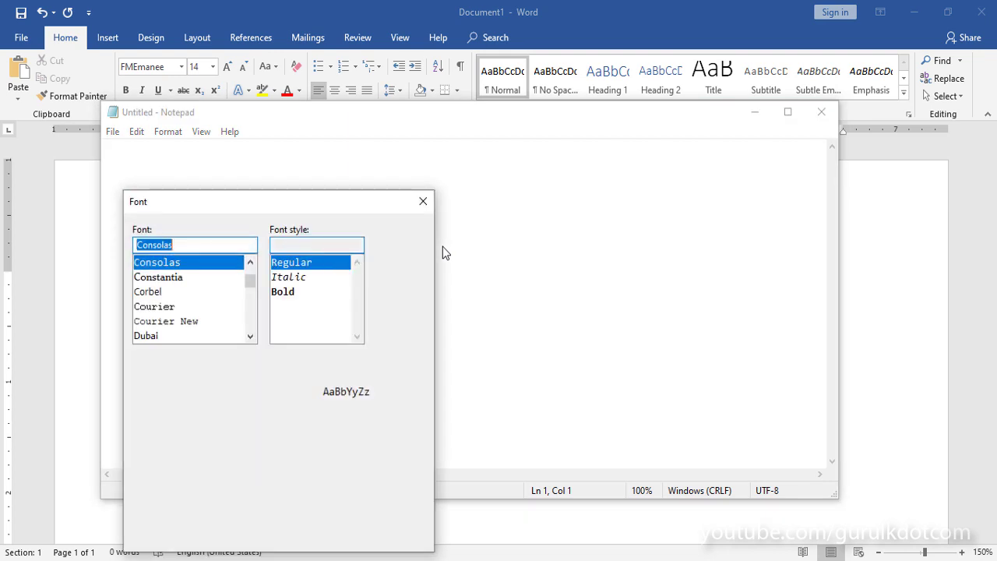
{"action": "left_click", "coordinate": [250, 337]}
{"action": "left_click", "coordinate": [250, 336]}
{"action": "left_click", "coordinate": [250, 336]}
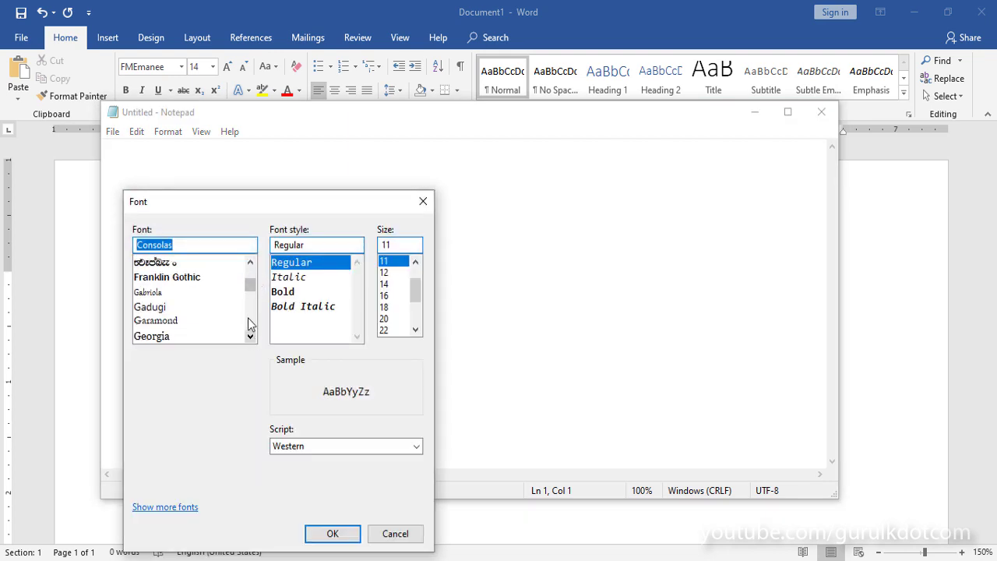
{"action": "left_click", "coordinate": [249, 262]}
{"action": "left_click", "coordinate": [156, 277]}
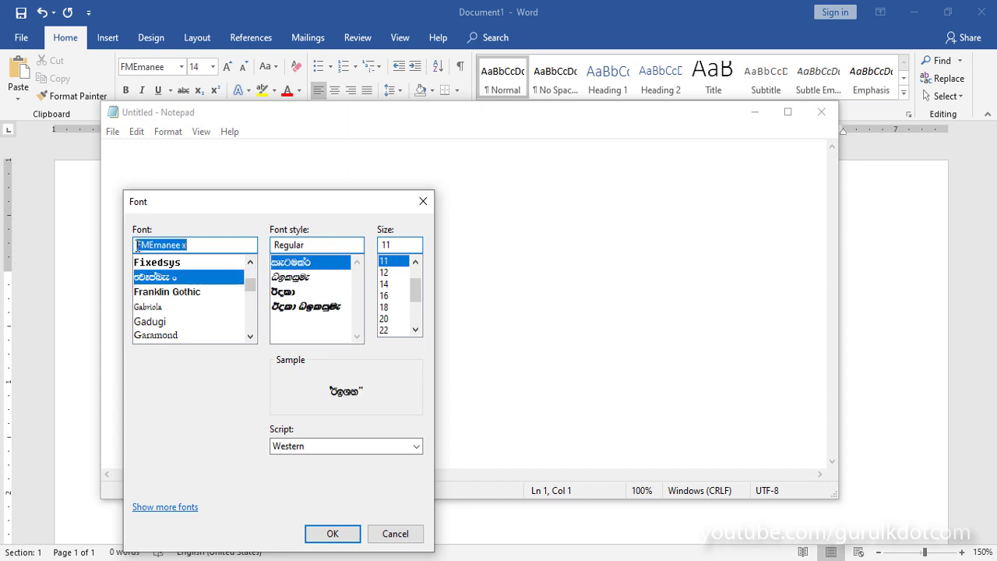
{"action": "left_click", "coordinate": [331, 534]}
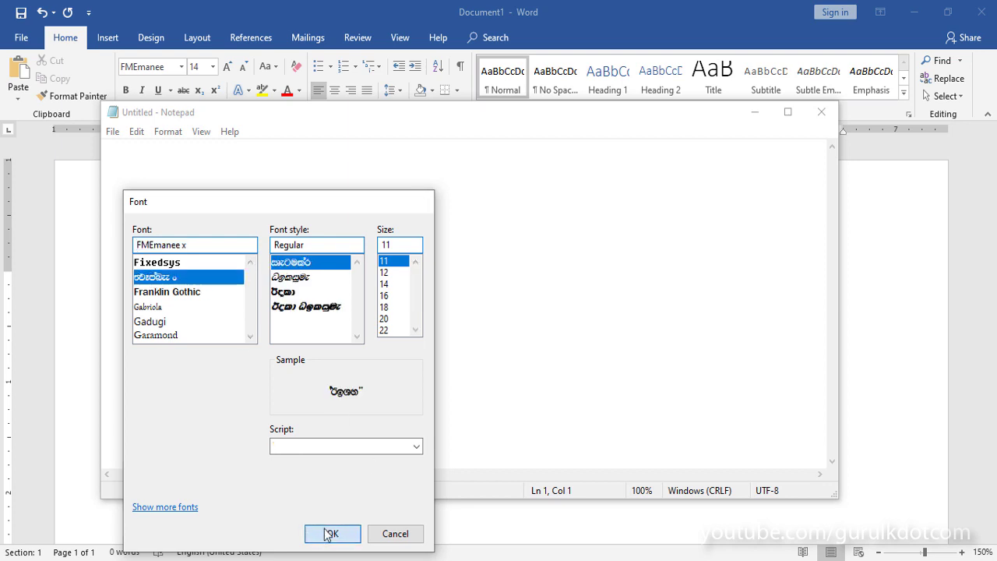
Enter a line of sample Sinhala characters in Notepad and select the whole line
{"action": "type", "text": "rqrjervcu"}
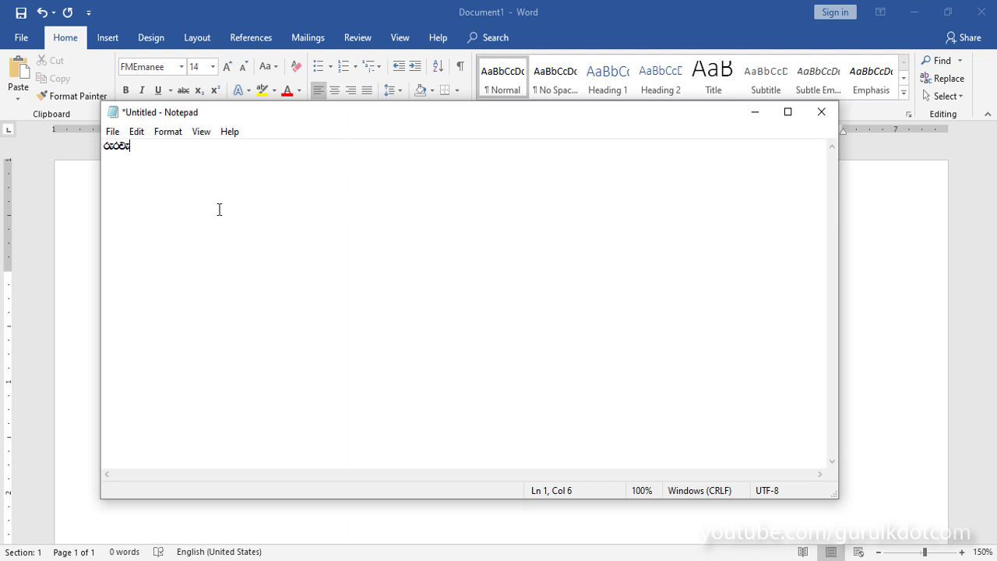
{"action": "type", "text": "vcuvcurjerj rj"}
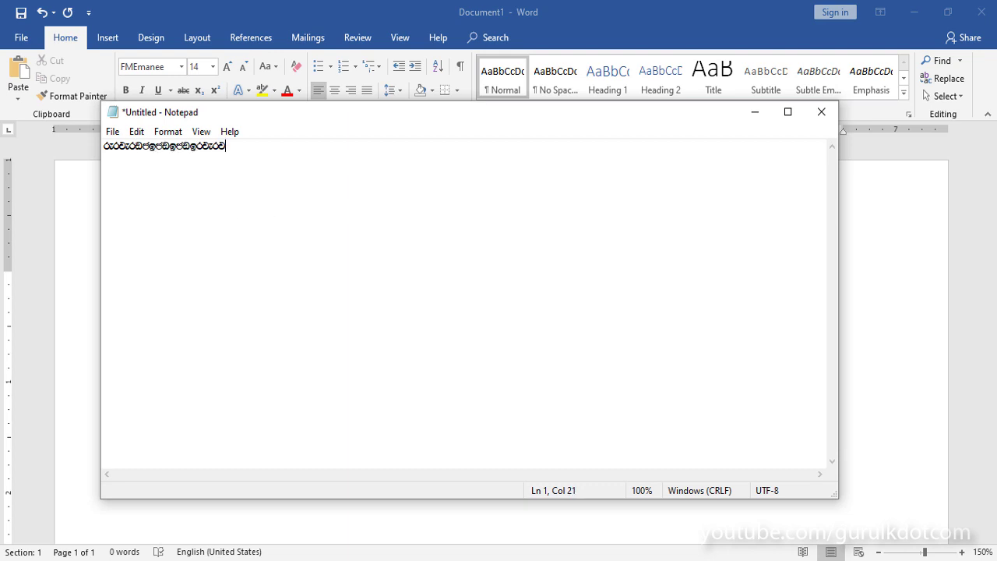
{"action": "type", "text": "erjej"}
{"action": "left_click_drag", "start_coordinate": [276, 148], "coordinate": [69, 148]}
{"action": "left_click", "coordinate": [57, 148]}
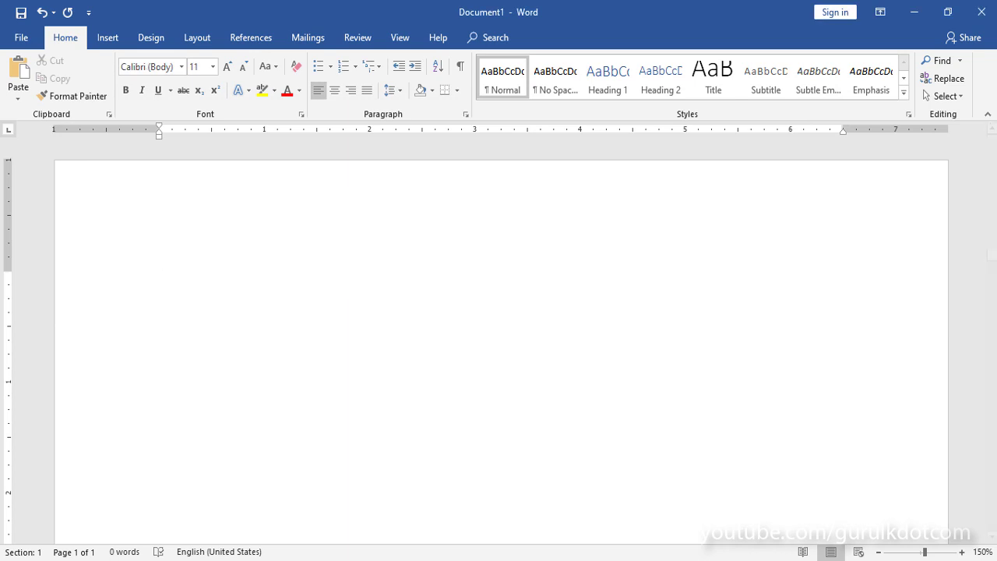
{"action": "key", "text": "alt+Tab"}
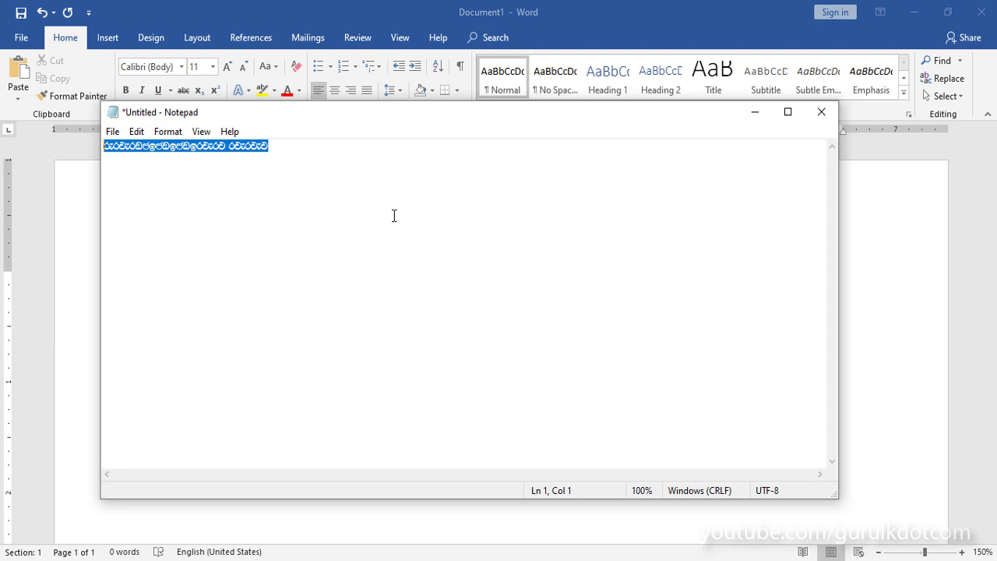
{"action": "left_click", "coordinate": [289, 148]}
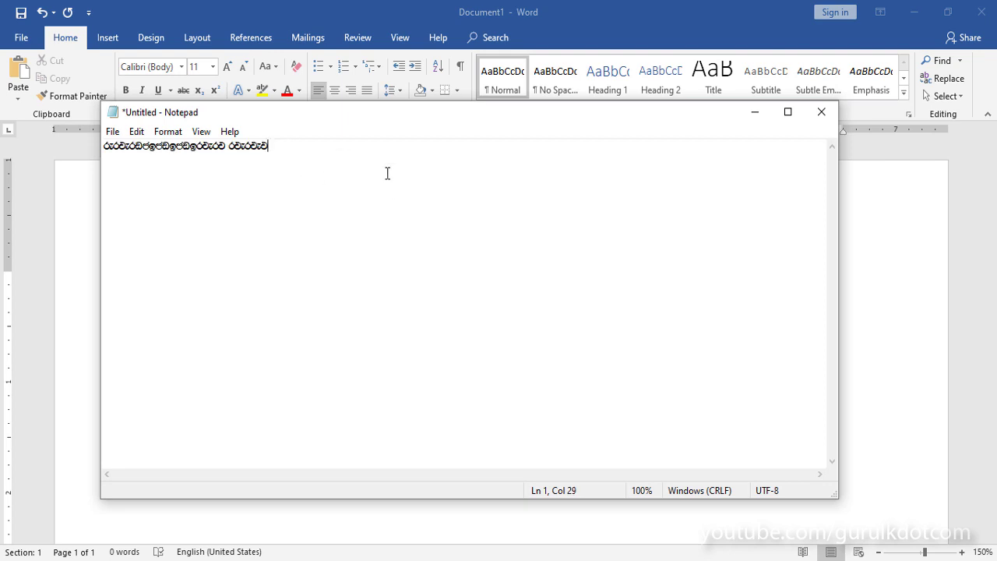
{"action": "left_click_drag", "start_coordinate": [279, 146], "coordinate": [104, 146]}
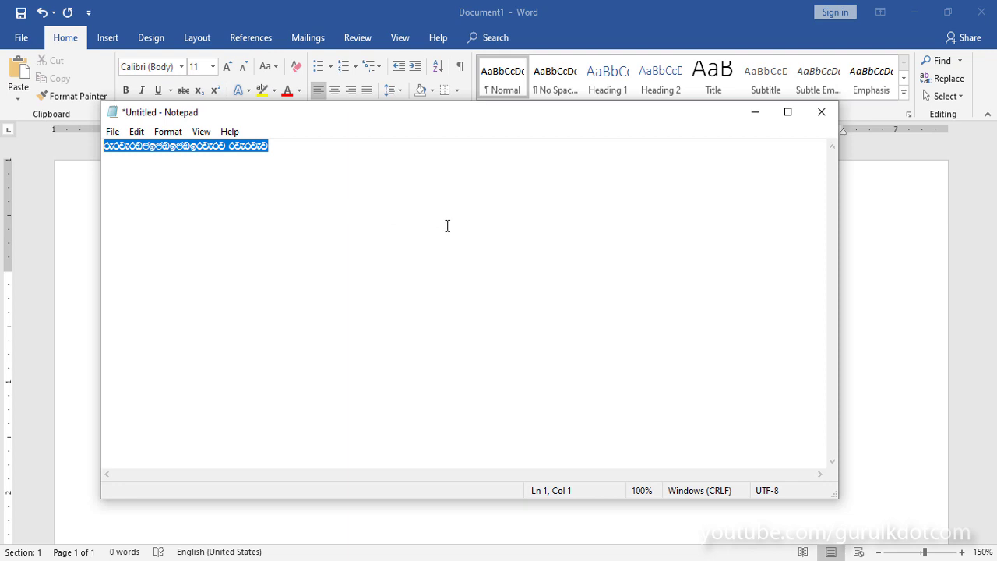
{"action": "left_click_drag", "start_coordinate": [430, 114], "coordinate": [469, 142]}
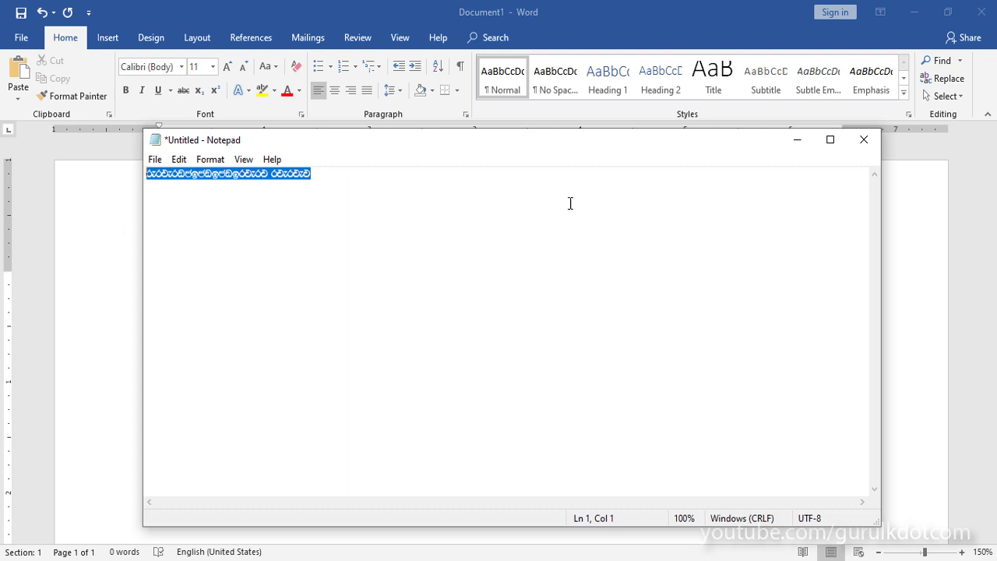
{"action": "left_click", "coordinate": [864, 145]}
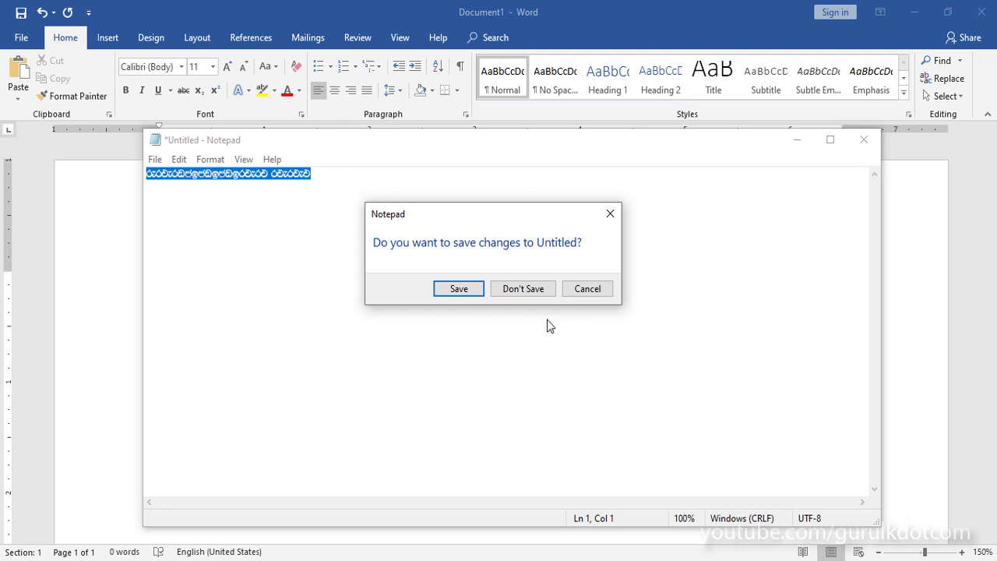
{"action": "left_click", "coordinate": [587, 293]}
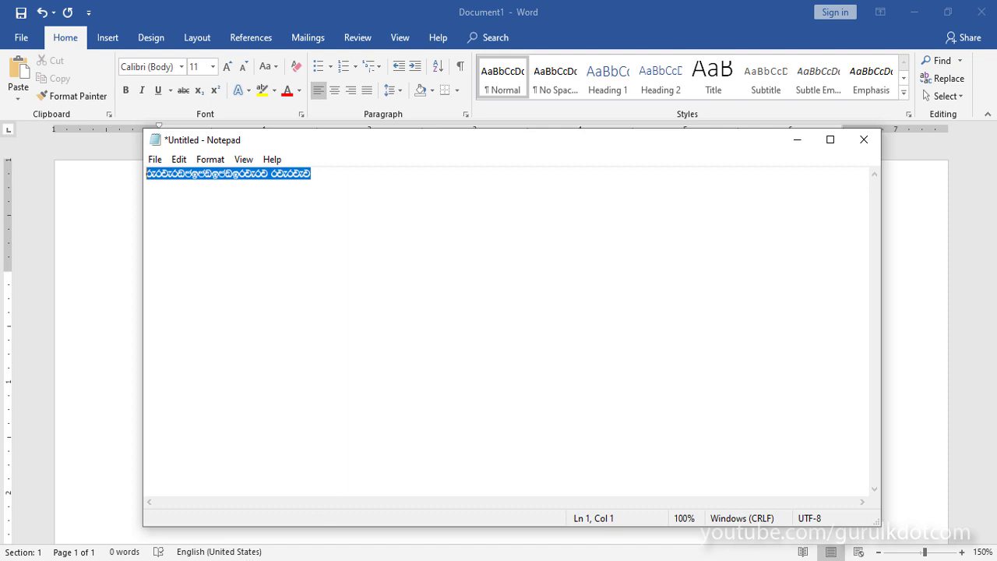
Search Windows for Character Map, open it and set its font to FMEmanee
{"action": "key", "text": "super+s"}
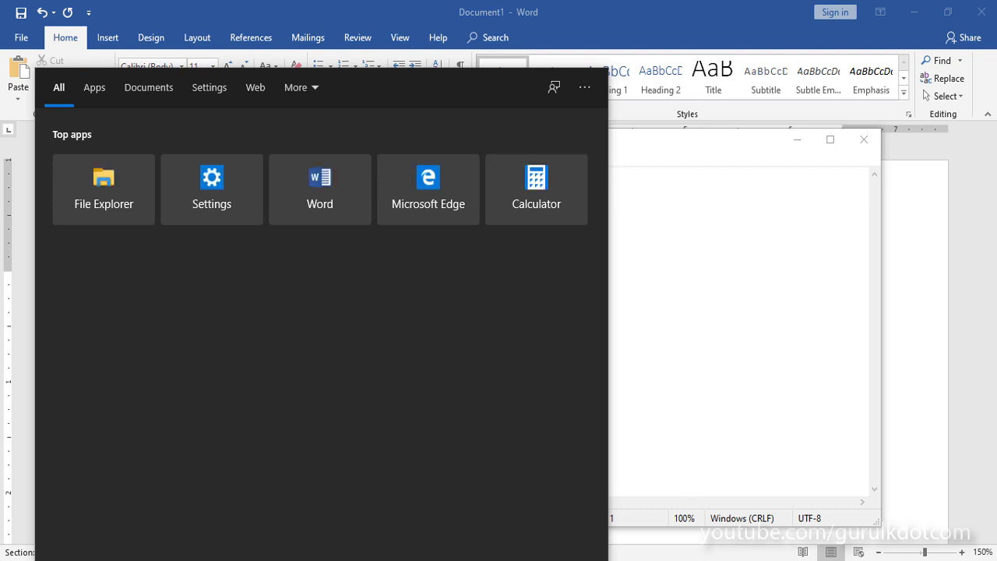
{"action": "type", "text": "chara"}
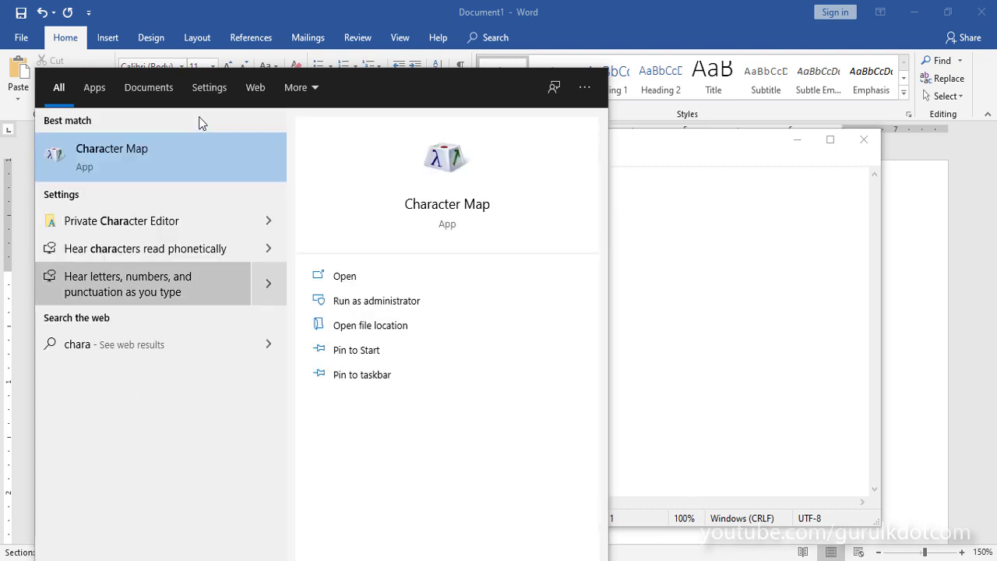
{"action": "left_click", "coordinate": [163, 160]}
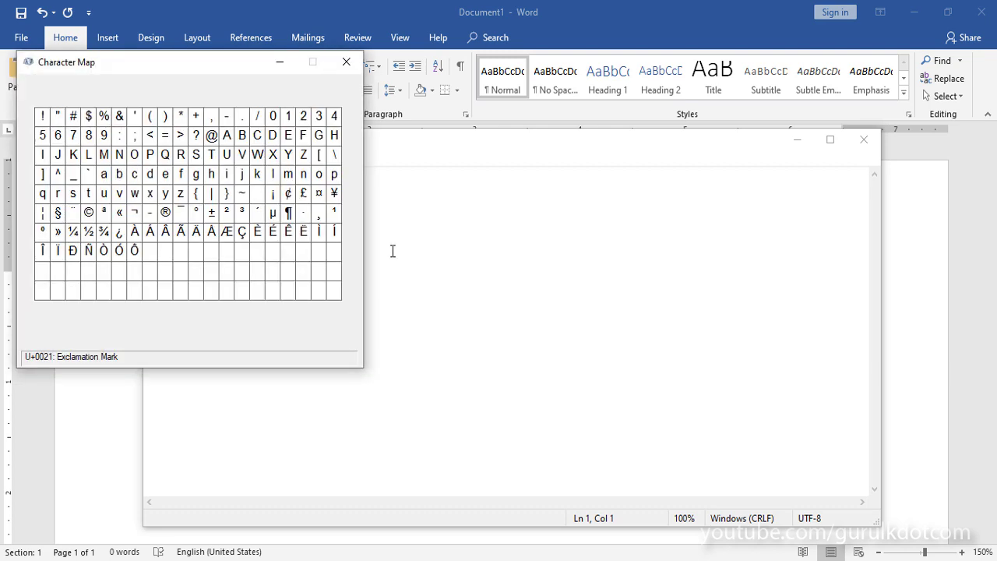
{"action": "left_click_drag", "start_coordinate": [157, 63], "coordinate": [257, 130]}
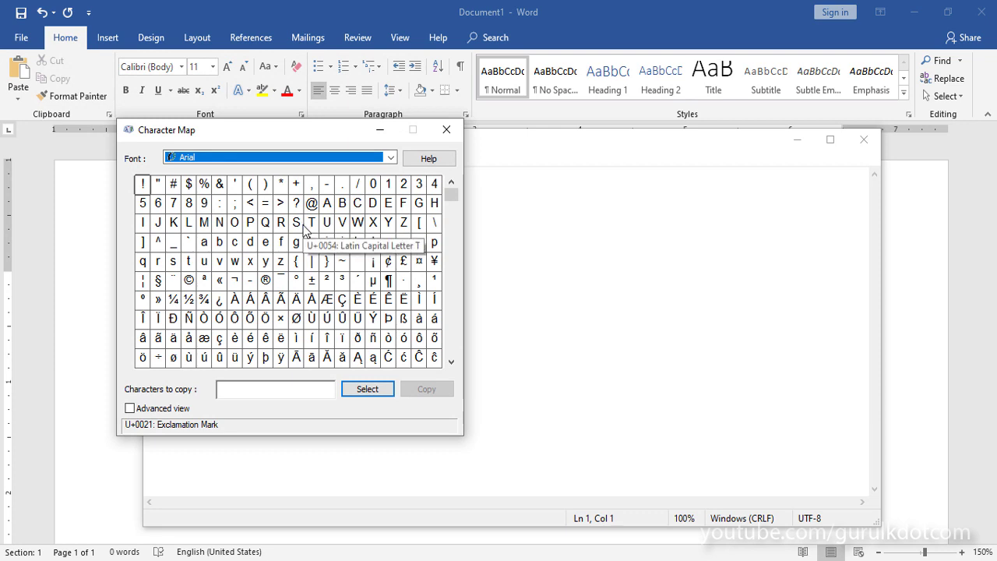
{"action": "left_click", "coordinate": [391, 158]}
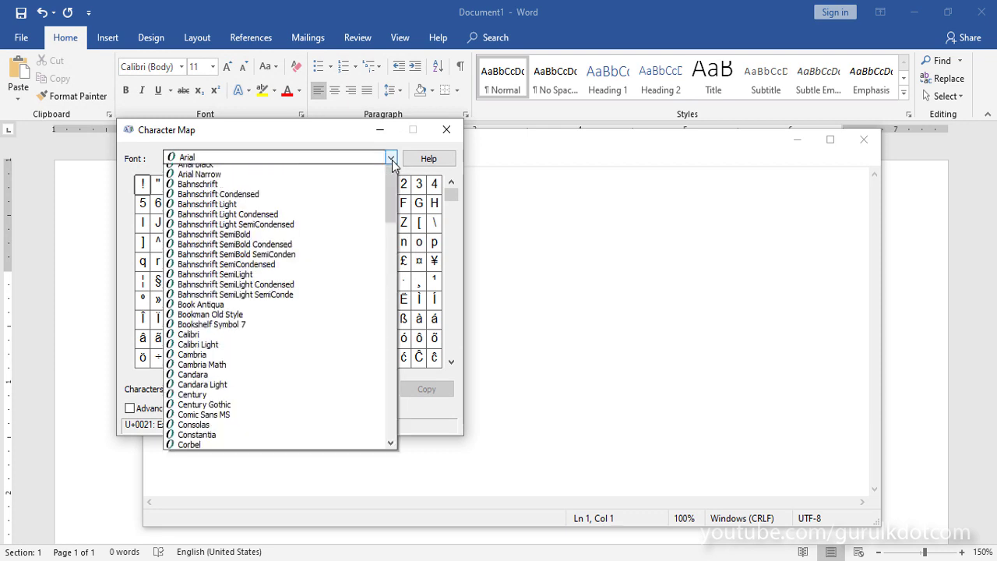
{"action": "left_click_drag", "start_coordinate": [397, 201], "coordinate": [395, 247]}
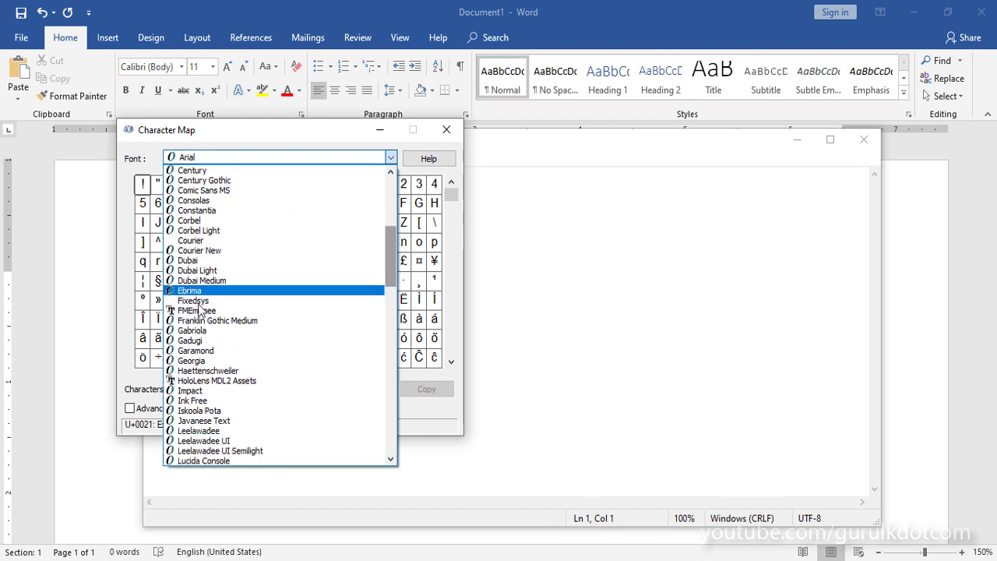
{"action": "left_click", "coordinate": [187, 310]}
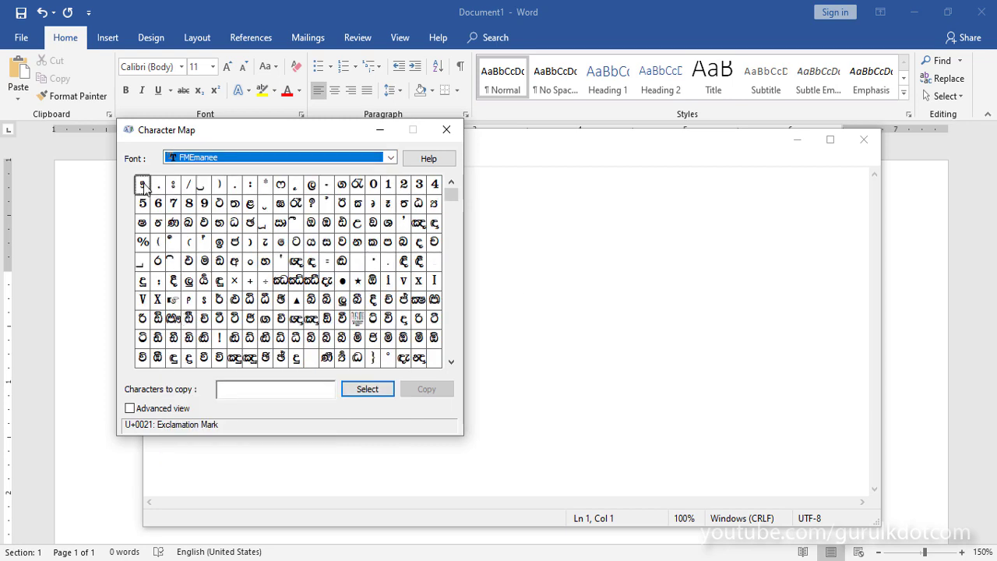
Examine enlarged views of various FMEmanee characters from the first row through to the end of the character grid
{"action": "left_click_drag", "start_coordinate": [157, 188], "coordinate": [275, 192]}
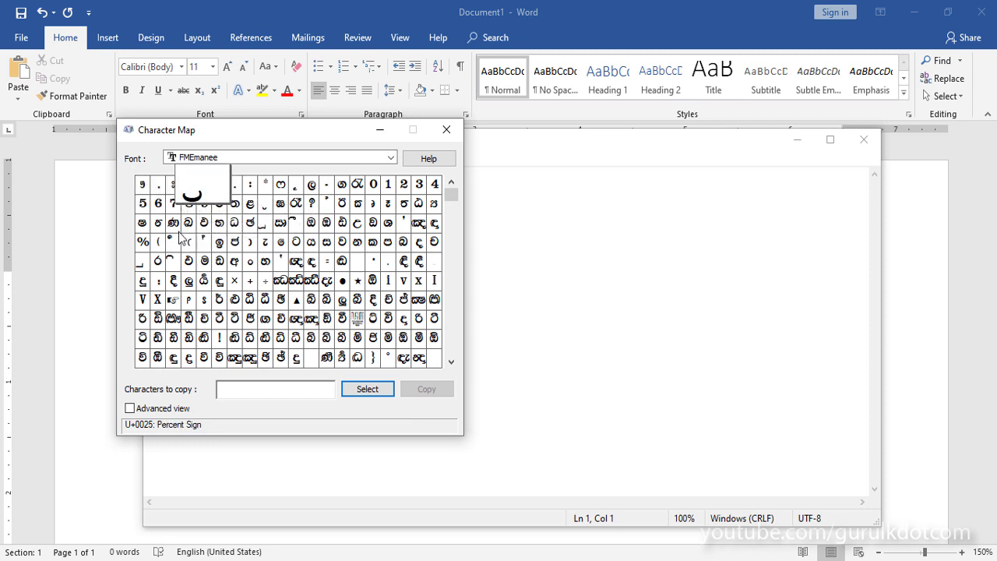
{"action": "left_click", "coordinate": [265, 242]}
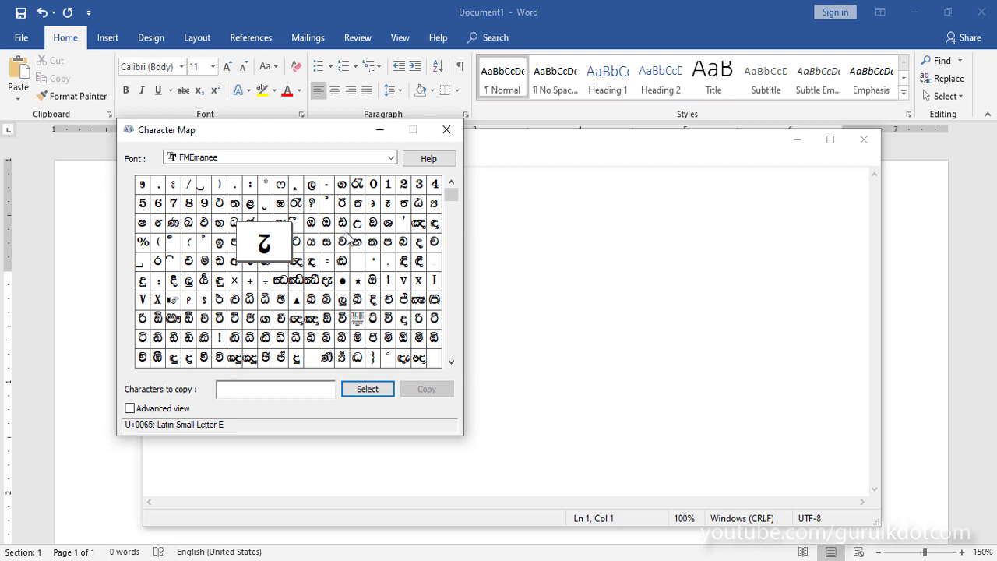
{"action": "left_click", "coordinate": [298, 359]}
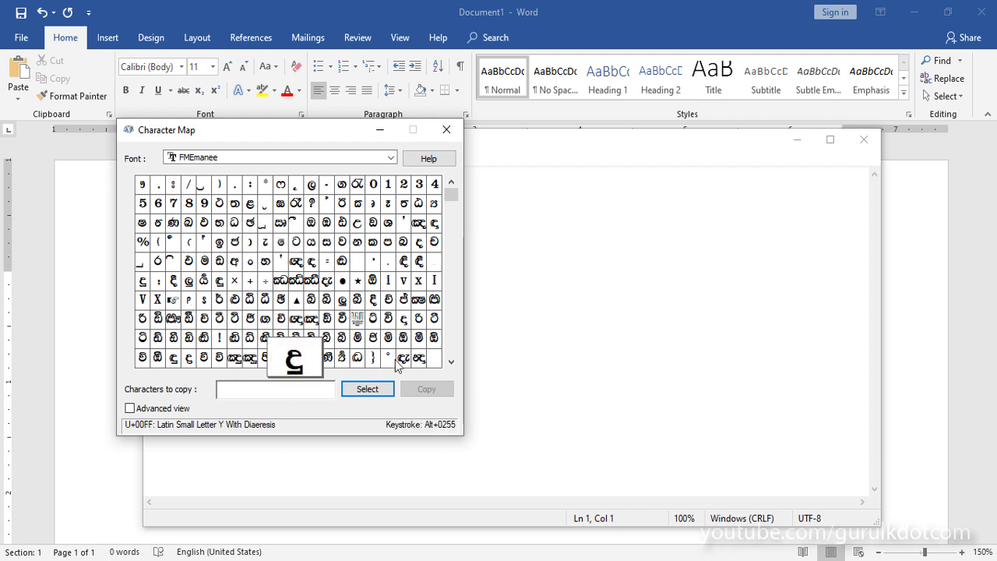
{"action": "left_click", "coordinate": [451, 361]}
{"action": "left_click", "coordinate": [451, 361]}
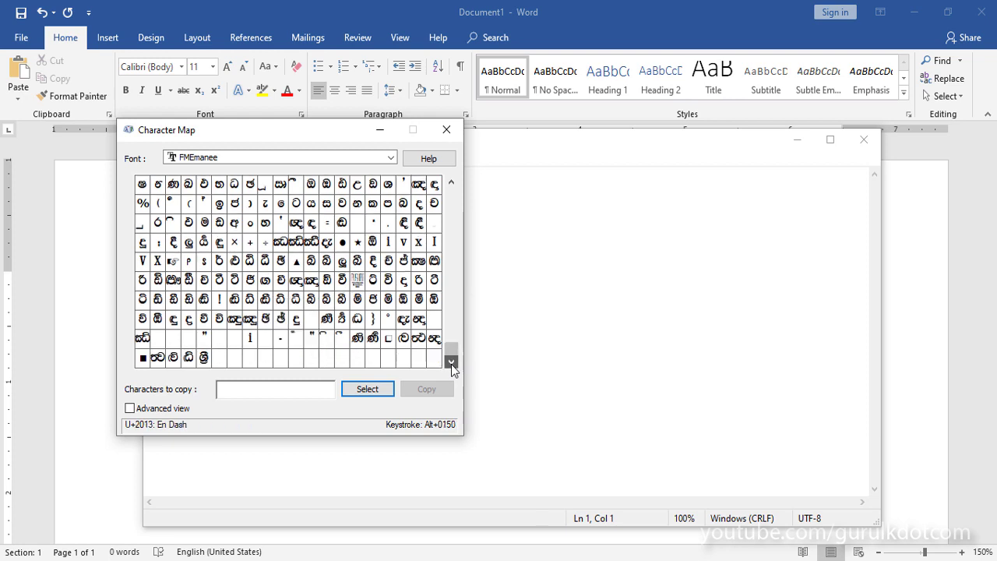
{"action": "left_click", "coordinate": [203, 318]}
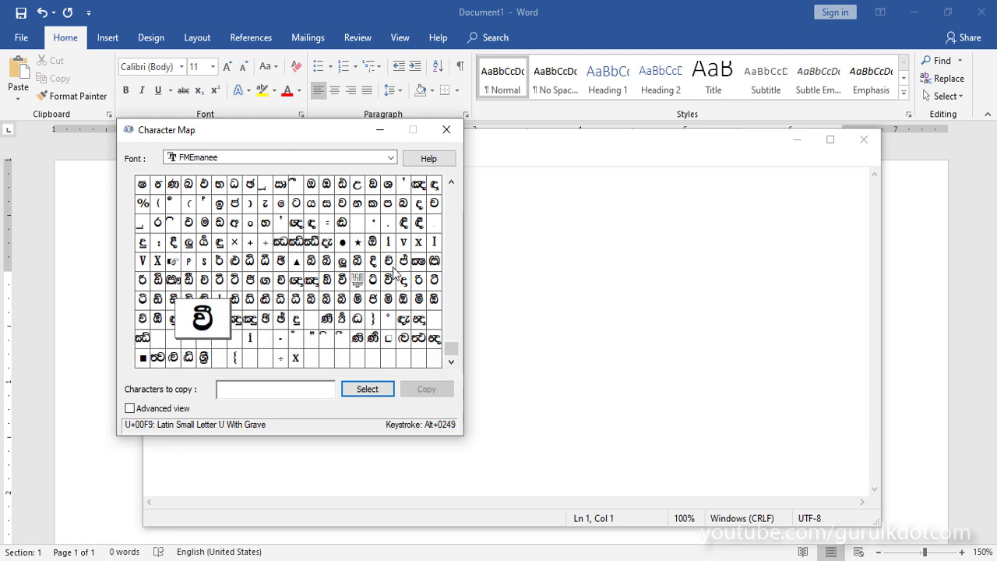
{"action": "left_click", "coordinate": [249, 280]}
{"action": "left_click", "coordinate": [207, 322]}
{"action": "left_click_drag", "start_coordinate": [202, 318], "coordinate": [310, 298]}
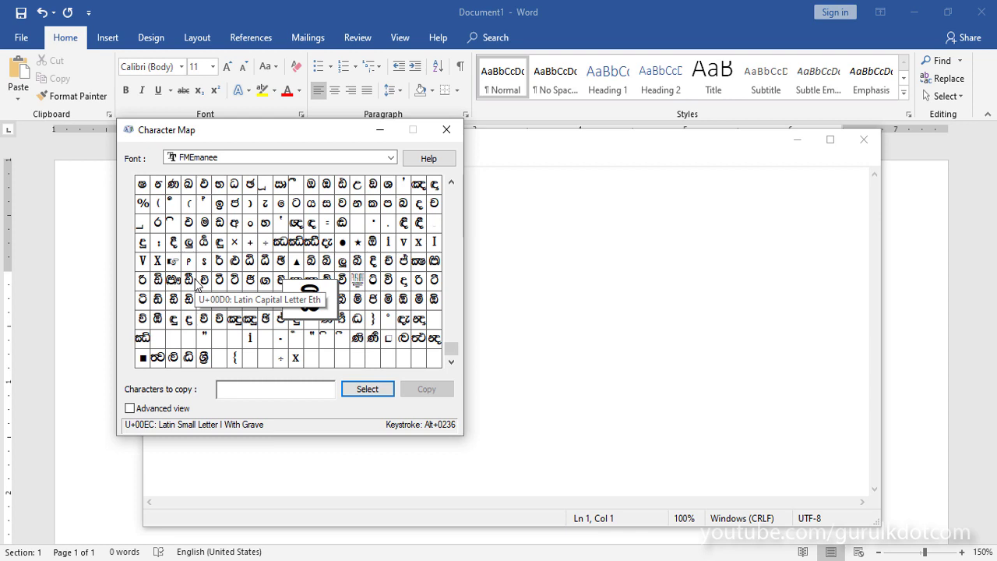
Return to the start of the character grid and enlarge the characters for capital L, small e and the asterisk
{"action": "left_click", "coordinate": [450, 183]}
{"action": "left_click", "coordinate": [451, 183]}
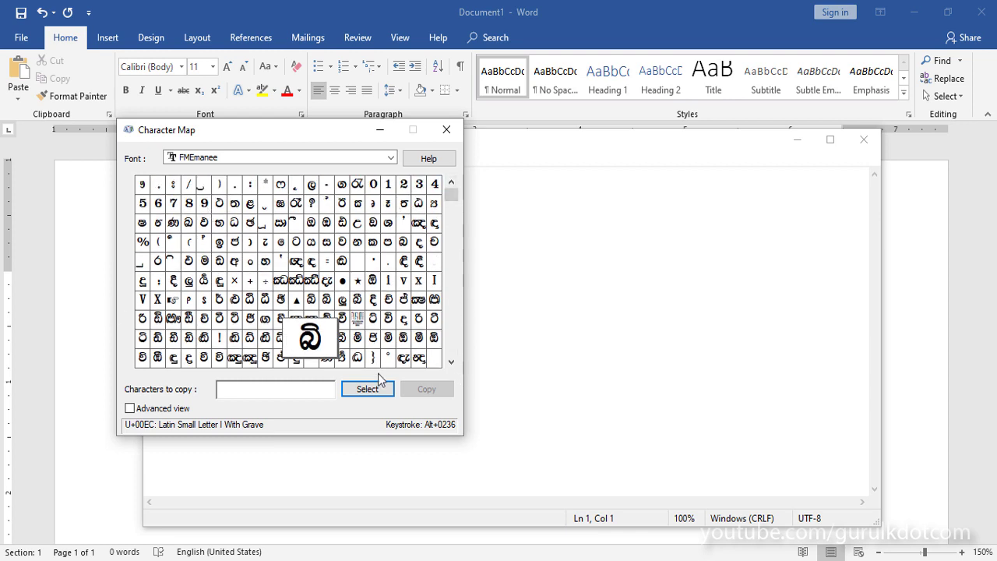
{"action": "left_click", "coordinate": [188, 222]}
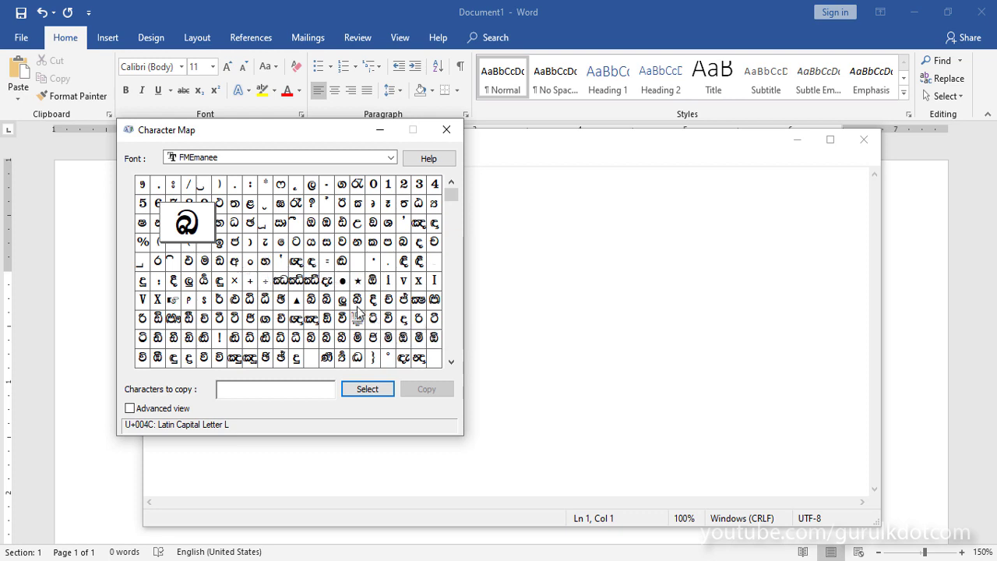
{"action": "left_click", "coordinate": [265, 241]}
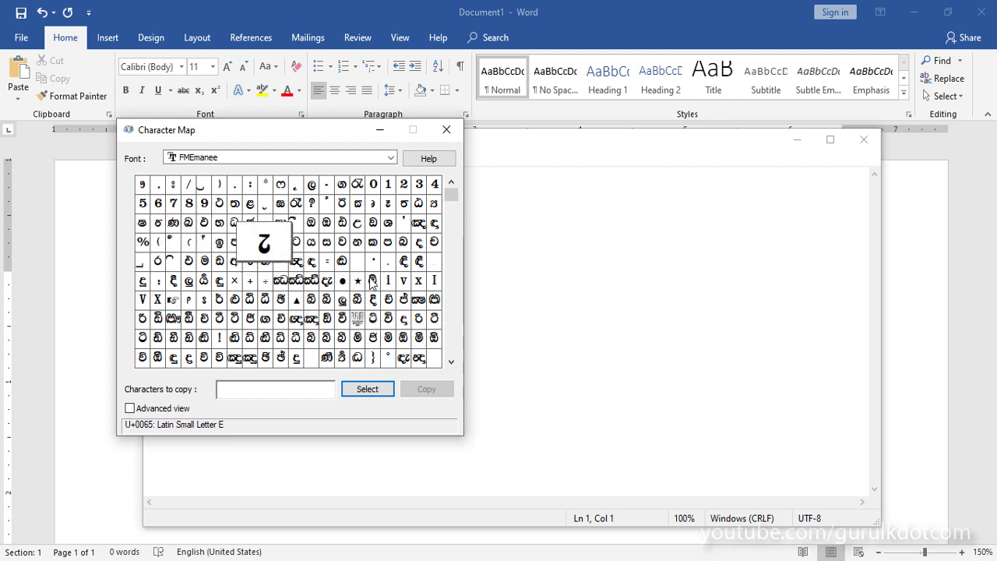
{"action": "left_click", "coordinate": [281, 184]}
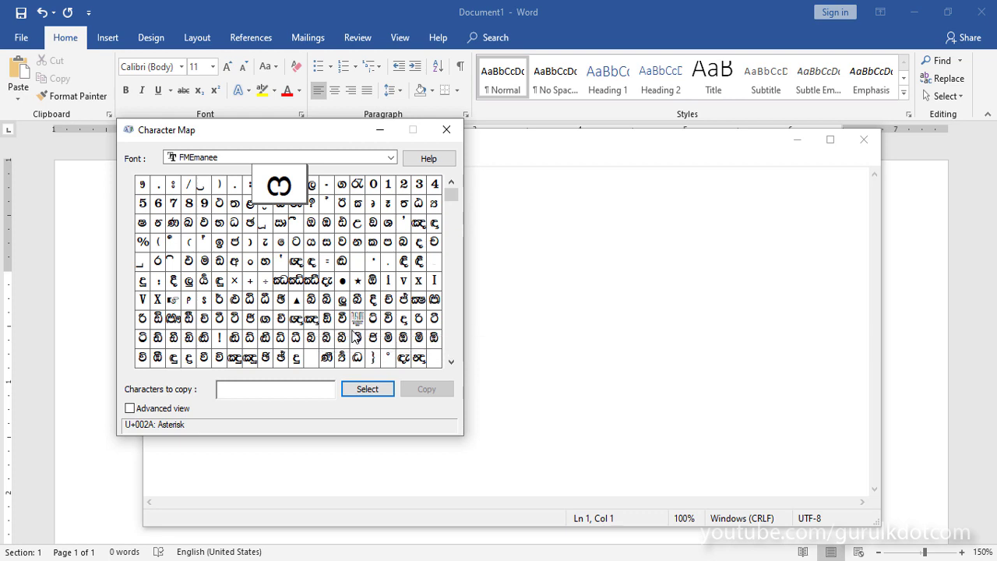
Close Character Map and switch back to the blank Word document with nothing selected
{"action": "left_click", "coordinate": [446, 129]}
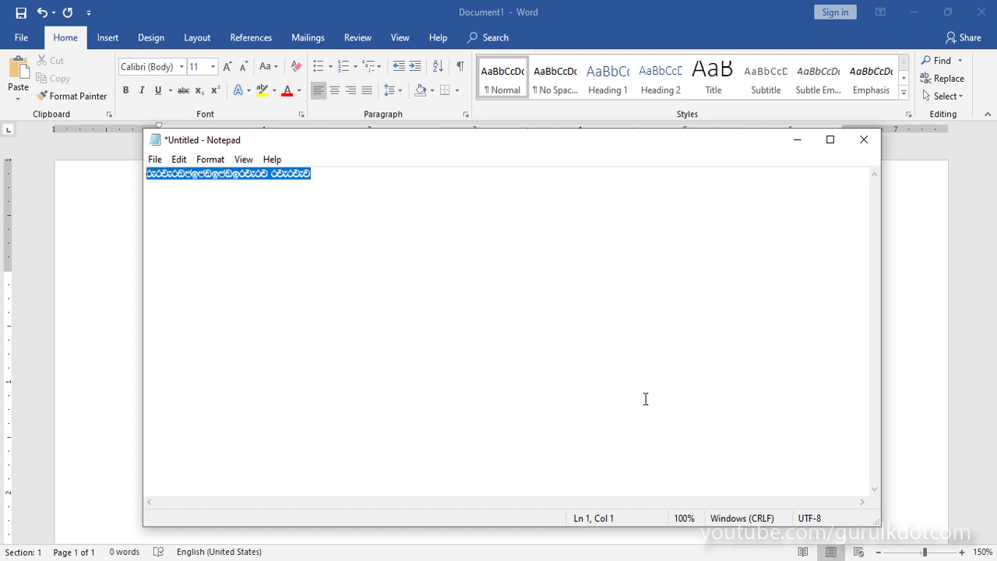
{"action": "right_click", "coordinate": [86, 230]}
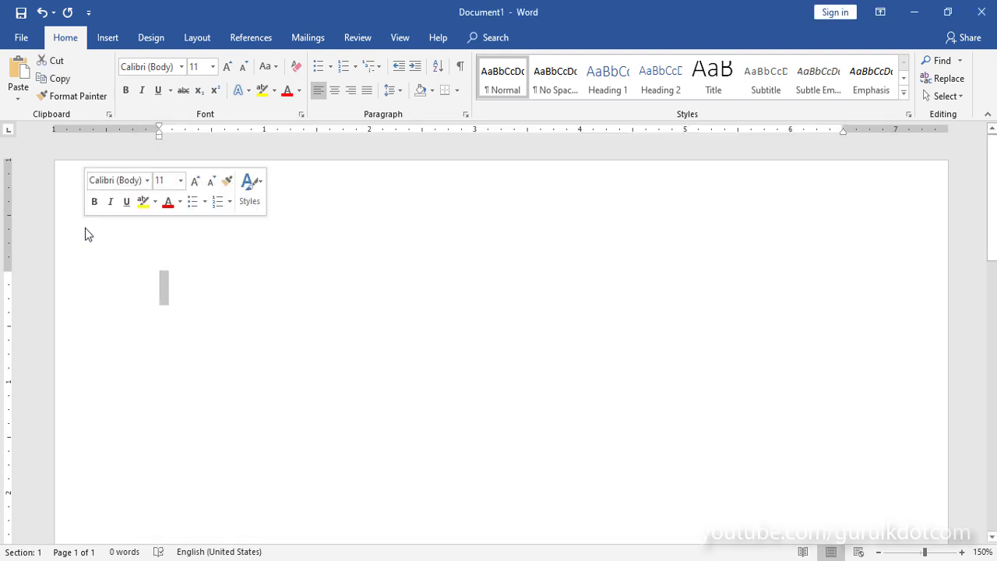
{"action": "left_click", "coordinate": [461, 379]}
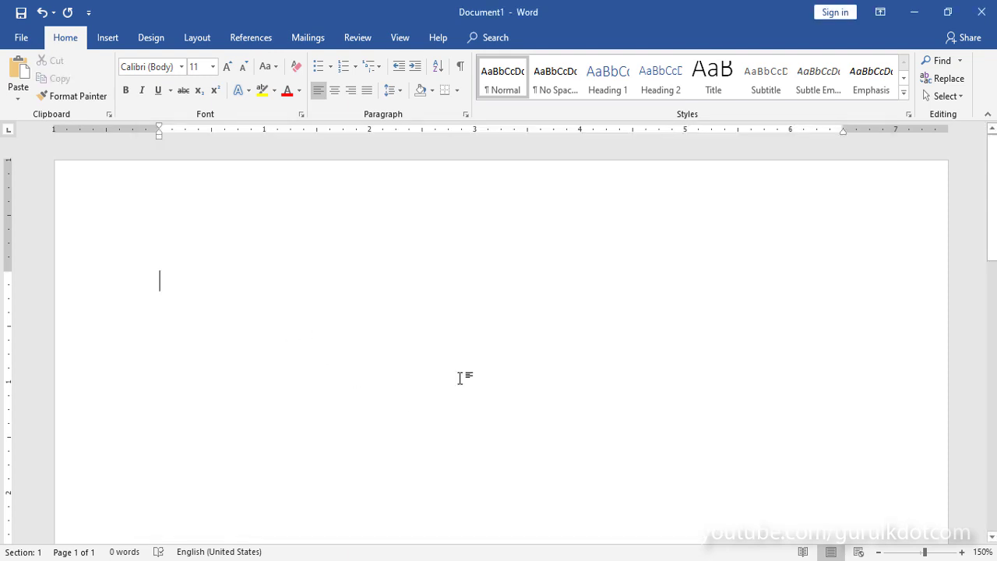
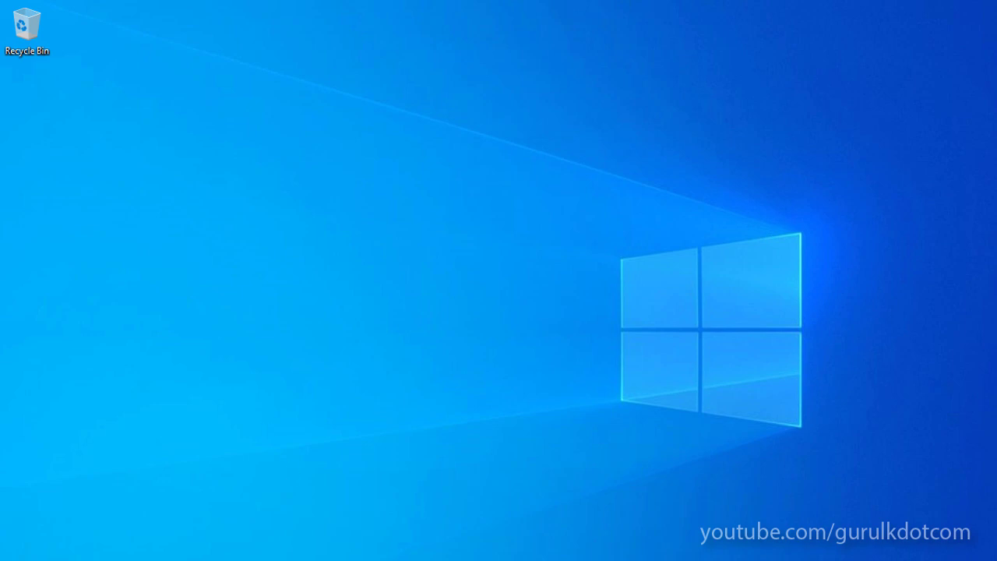
Open the Time & Language section of Windows Settings and show the preferred languages on its Language page
{"action": "key", "text": "super"}
{"action": "left_click", "coordinate": [19, 503]}
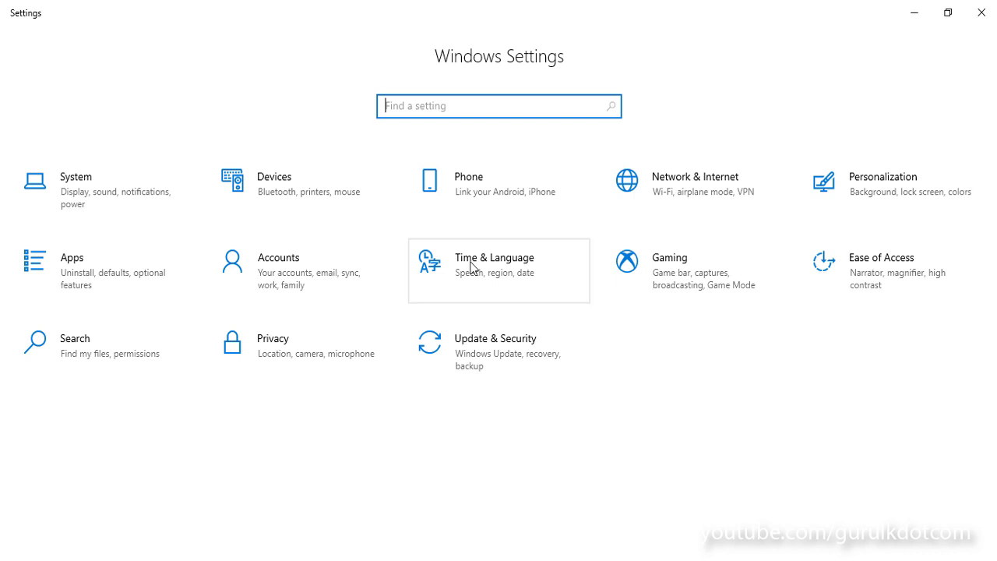
{"action": "left_click", "coordinate": [511, 267]}
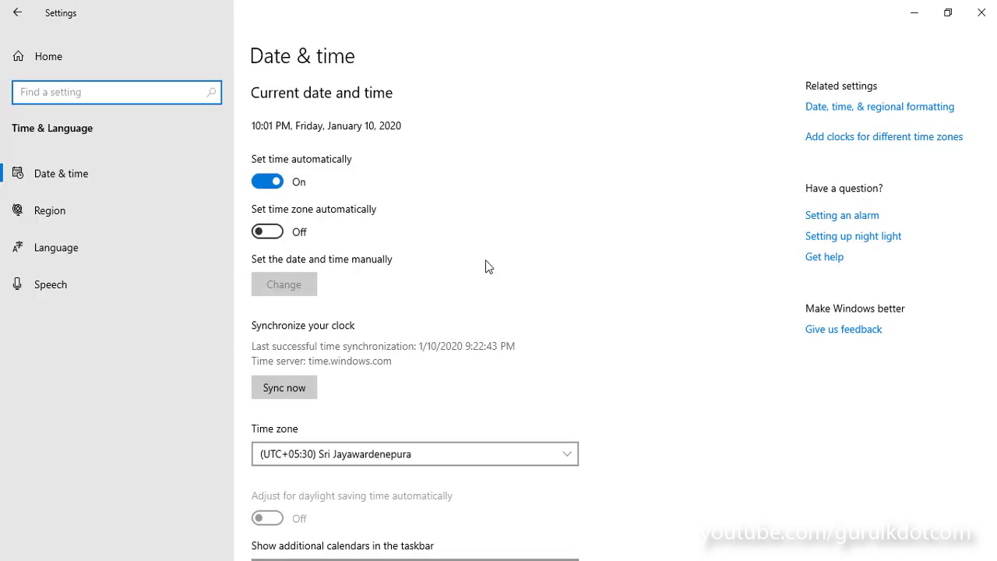
{"action": "left_click", "coordinate": [51, 255]}
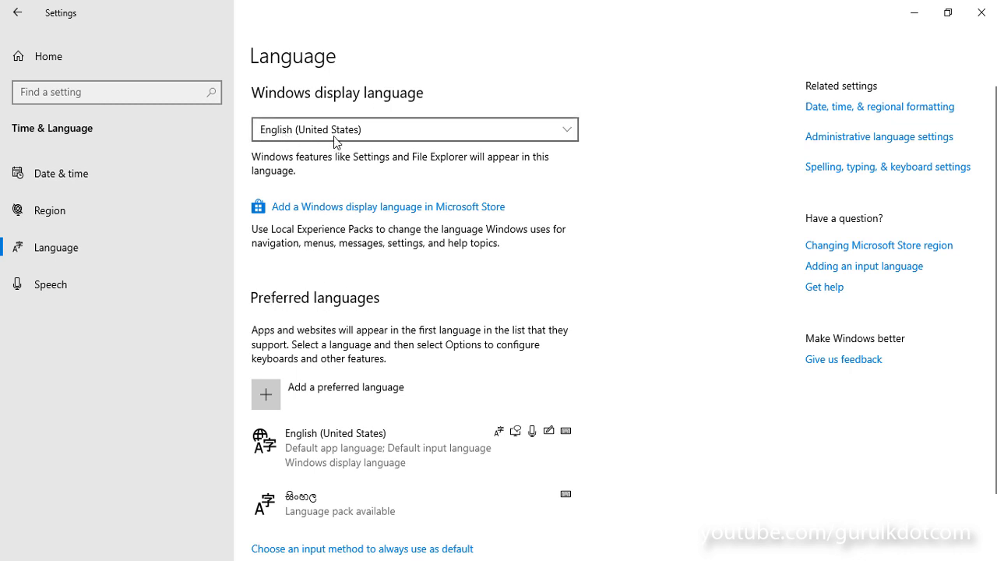
{"action": "scroll", "coordinate": [542, 263], "scroll_direction": "down", "scroll_amount": 2}
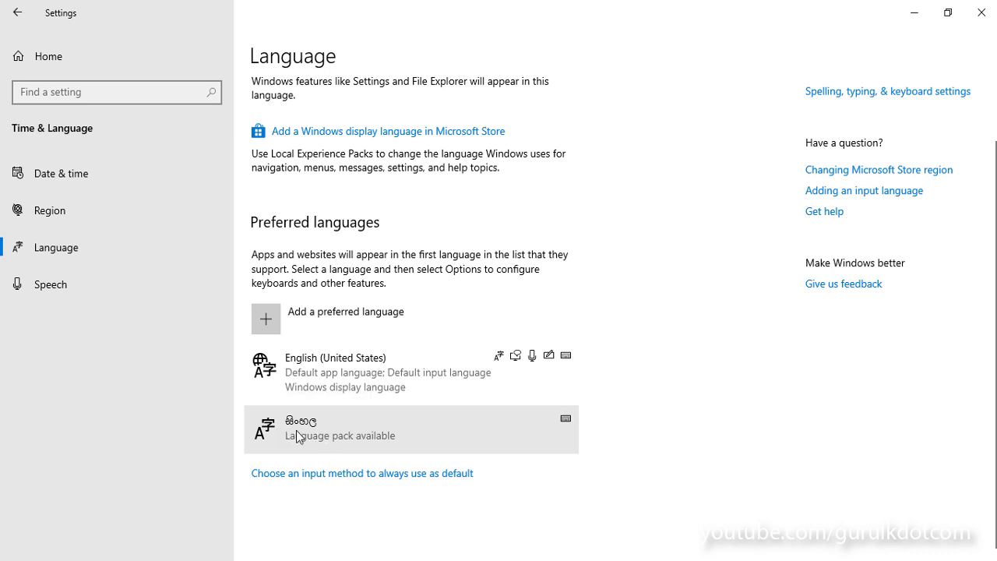
Review the language options for Sinhala, return to the Language page and close Settings
{"action": "left_click", "coordinate": [417, 434]}
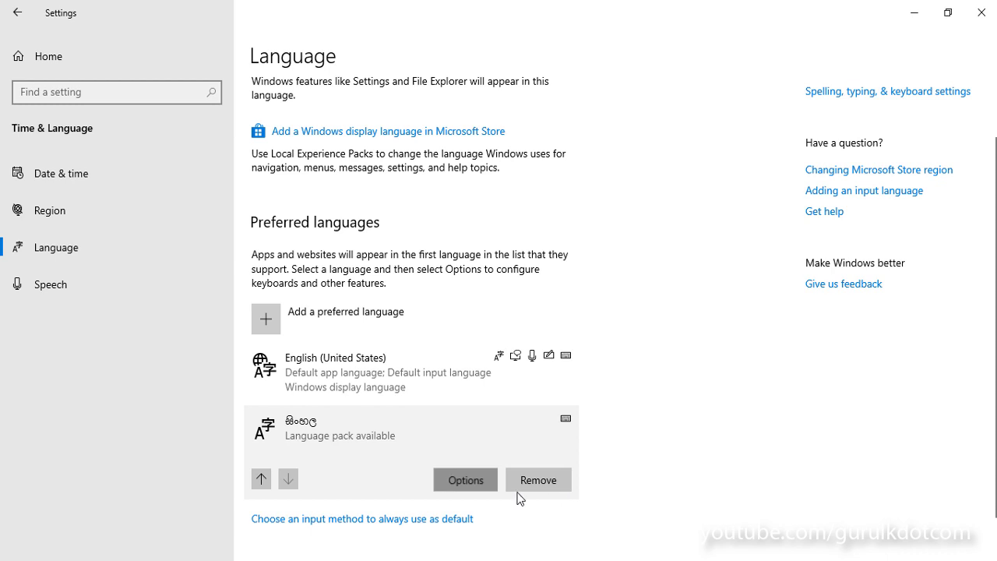
{"action": "left_click", "coordinate": [468, 485]}
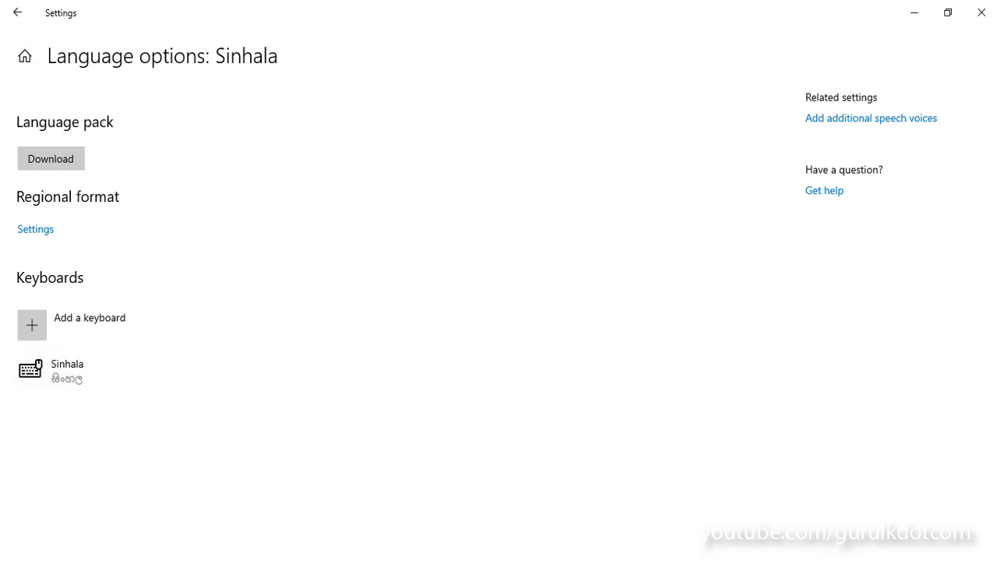
{"action": "key", "text": "alt+Left"}
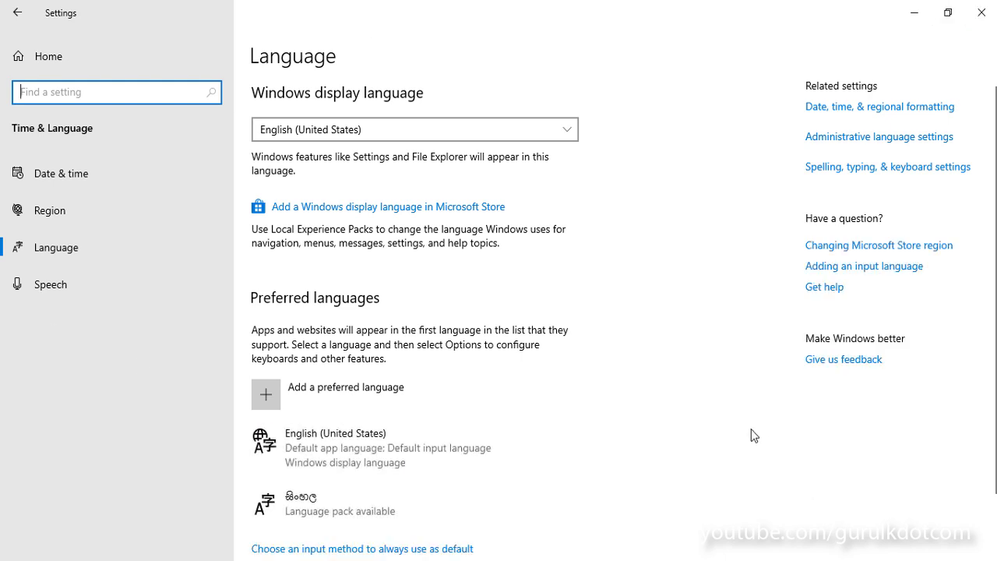
{"action": "left_click", "coordinate": [986, 12]}
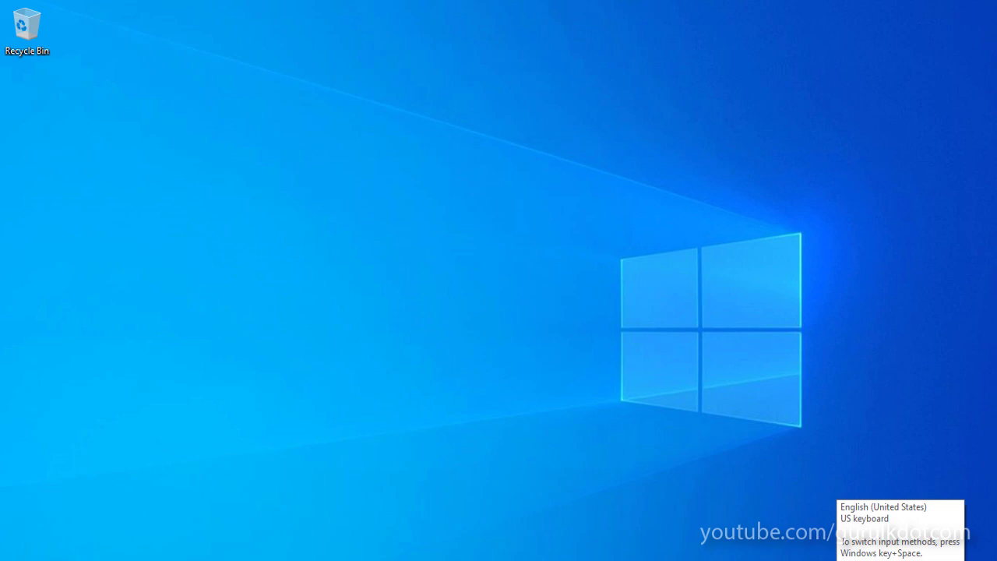
Switch the Windows input method from the US keyboard to the Sinhala keyboard
{"action": "key", "text": "super+space"}
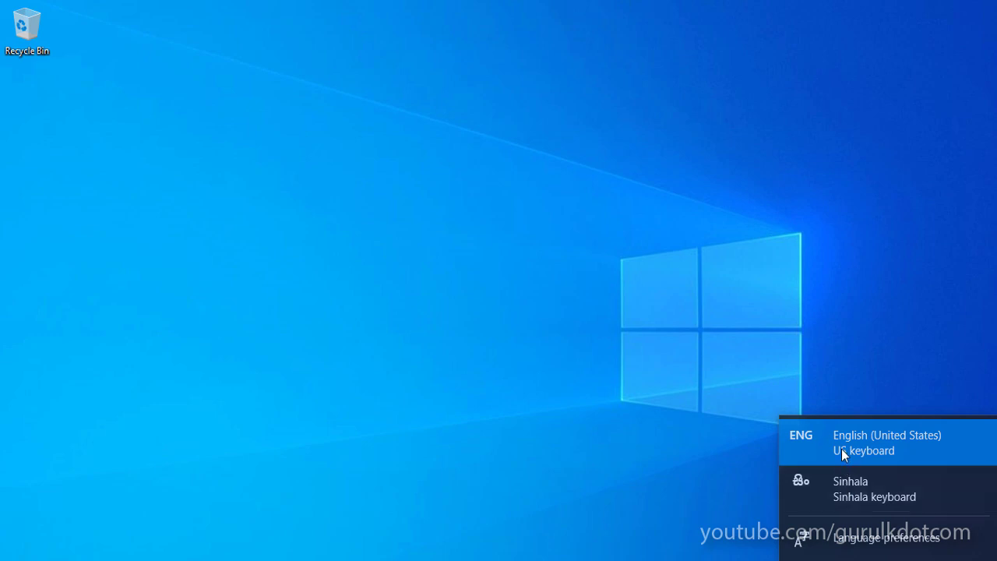
{"action": "left_click", "coordinate": [587, 458]}
{"action": "key", "text": "super+space"}
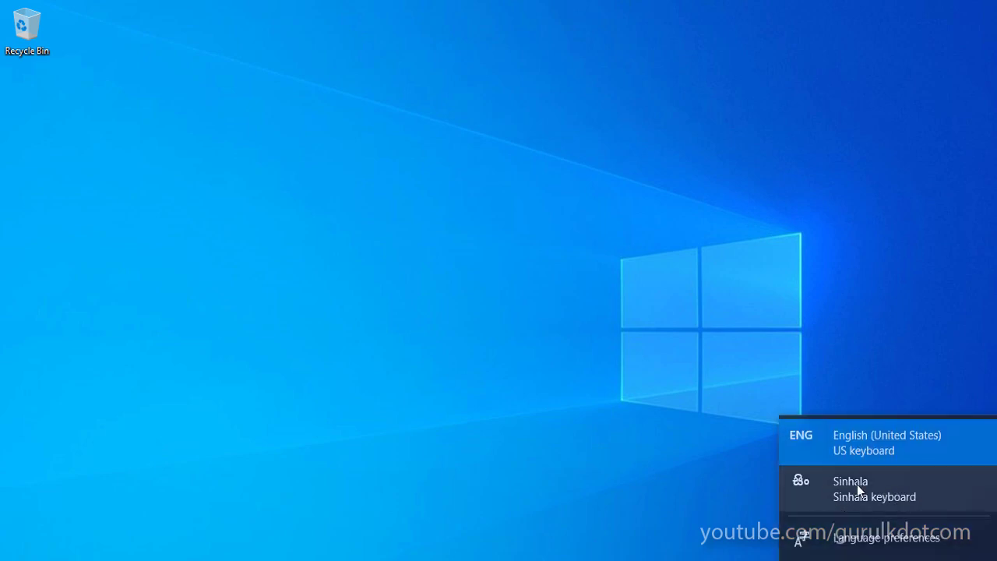
{"action": "left_click", "coordinate": [856, 485]}
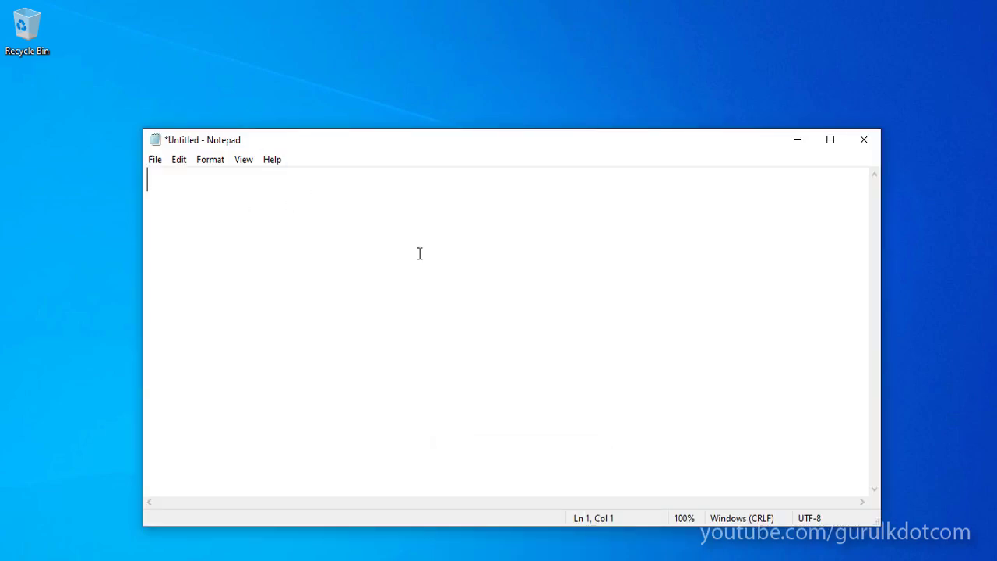
Enter the word සිංහල in the empty Notepad document
{"action": "type", "text": "ෂ"}
{"action": "type", "text": "ිංහ"}
{"action": "type", "text": "ල"}
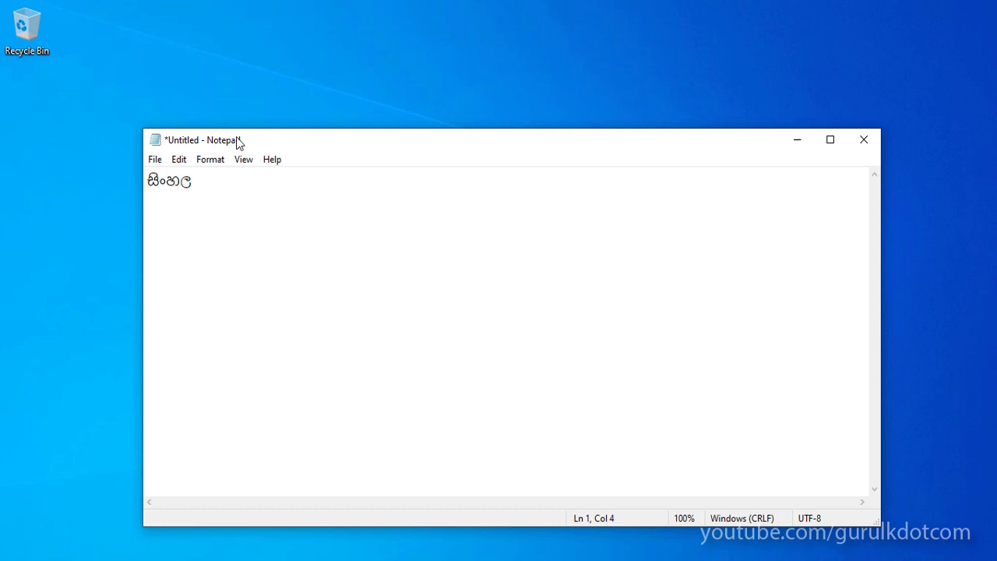
Set the Notepad font to FMEmanee x for the Sinhala word, keeping size 20
{"action": "left_click_drag", "start_coordinate": [239, 144], "coordinate": [234, 99]}
{"action": "left_click", "coordinate": [211, 114]}
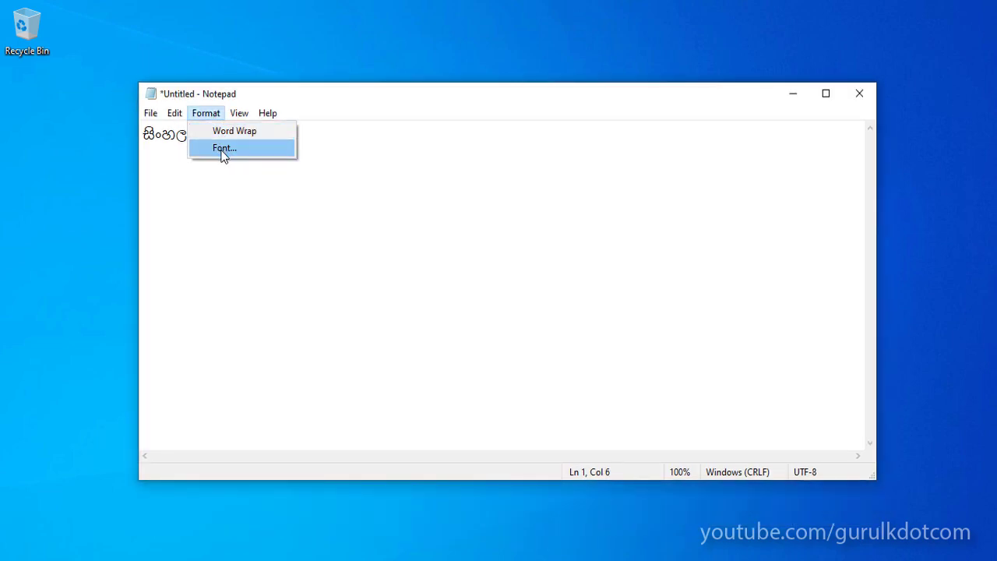
{"action": "left_click", "coordinate": [224, 149]}
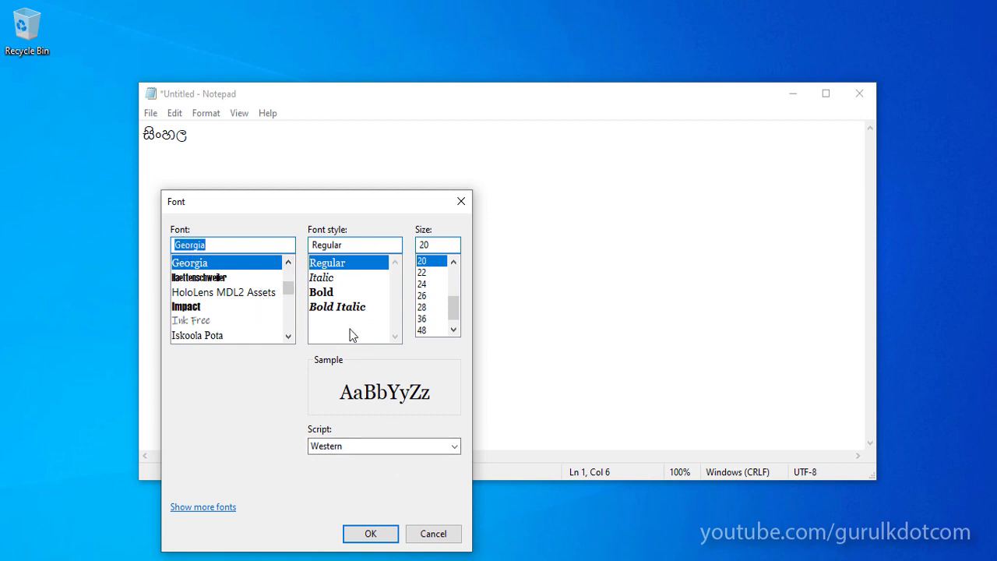
{"action": "left_click_drag", "start_coordinate": [247, 203], "coordinate": [414, 169]}
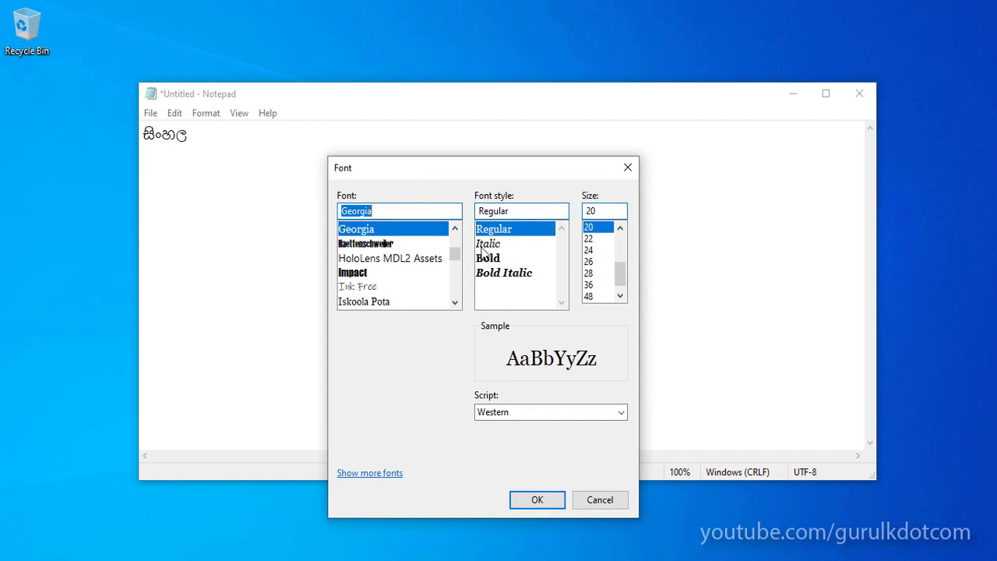
{"action": "left_click_drag", "start_coordinate": [456, 257], "coordinate": [451, 241]}
{"action": "left_click", "coordinate": [456, 303]}
{"action": "left_click", "coordinate": [455, 303]}
{"action": "left_click", "coordinate": [456, 303]}
{"action": "left_click", "coordinate": [456, 303]}
{"action": "left_click", "coordinate": [455, 303]}
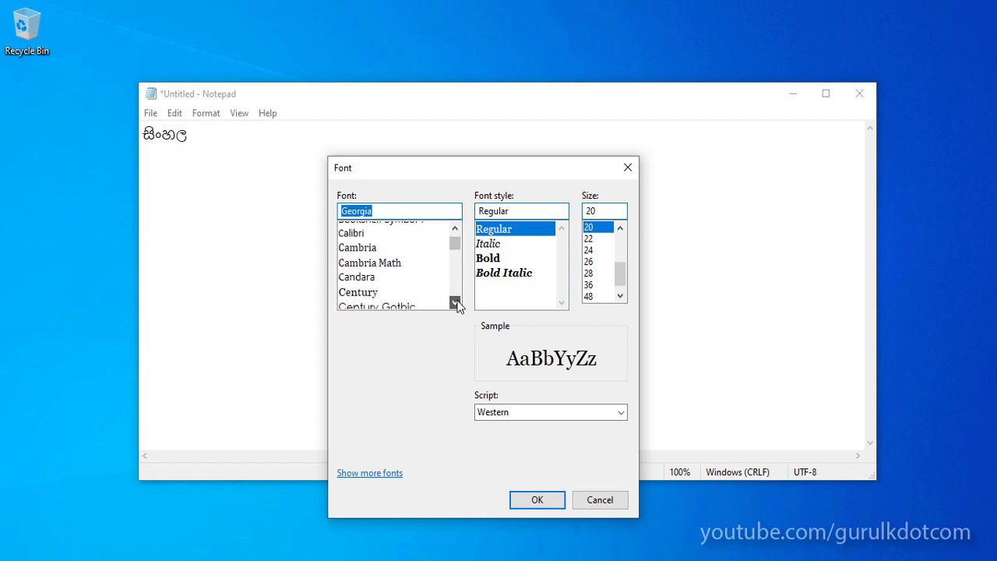
{"action": "left_click", "coordinate": [456, 303]}
{"action": "mouse_move", "coordinate": [456, 250]}
{"action": "left_mouse_down"}
{"action": "mouse_move", "coordinate": [456, 259]}
{"action": "mouse_move", "coordinate": [455, 247]}
{"action": "left_mouse_up"}
{"action": "left_click", "coordinate": [362, 301]}
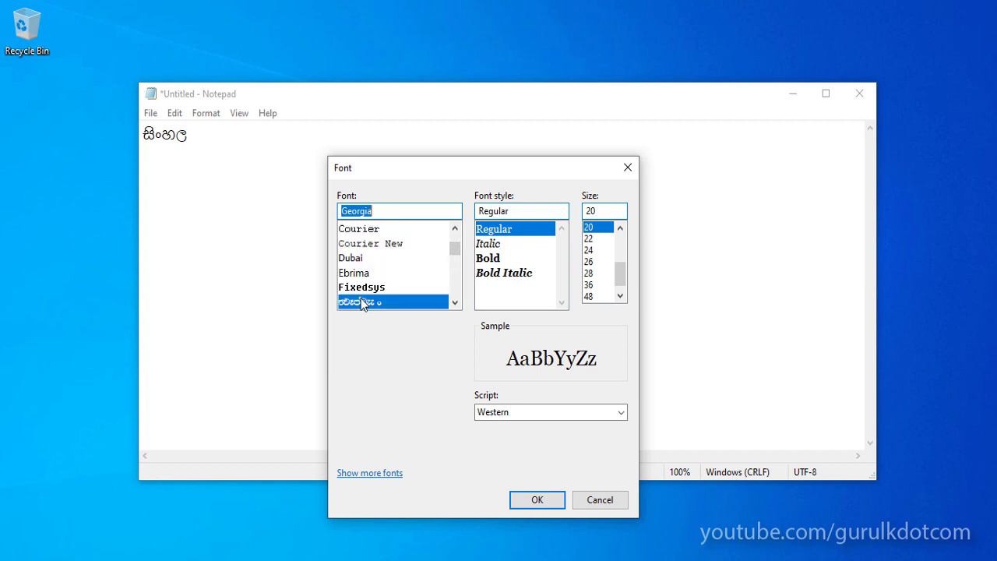
{"action": "left_click", "coordinate": [540, 502]}
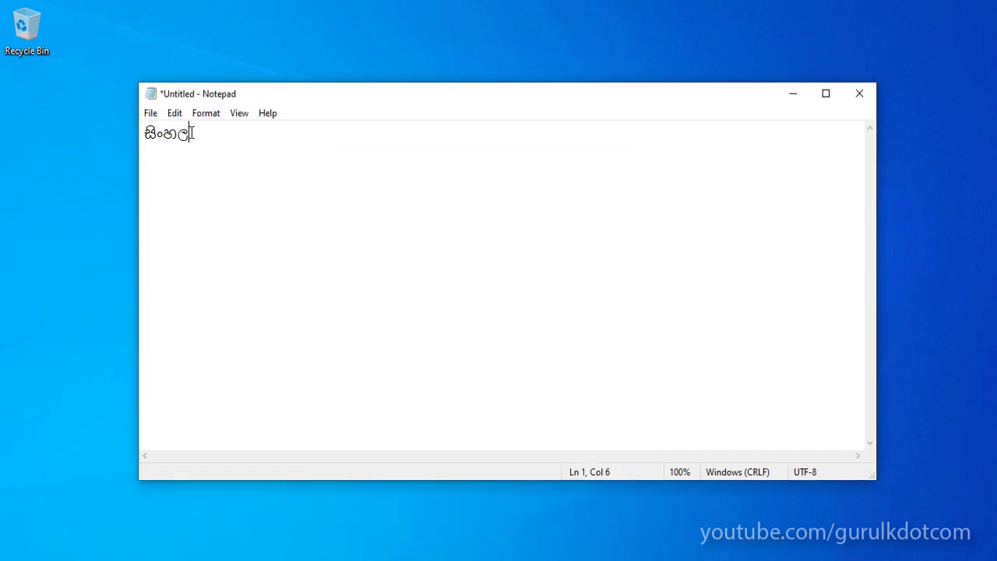
Select all the Notepad text, set its font to Arial with the Narrow style at size 20, and deselect it
{"action": "key", "text": "ctrl+a"}
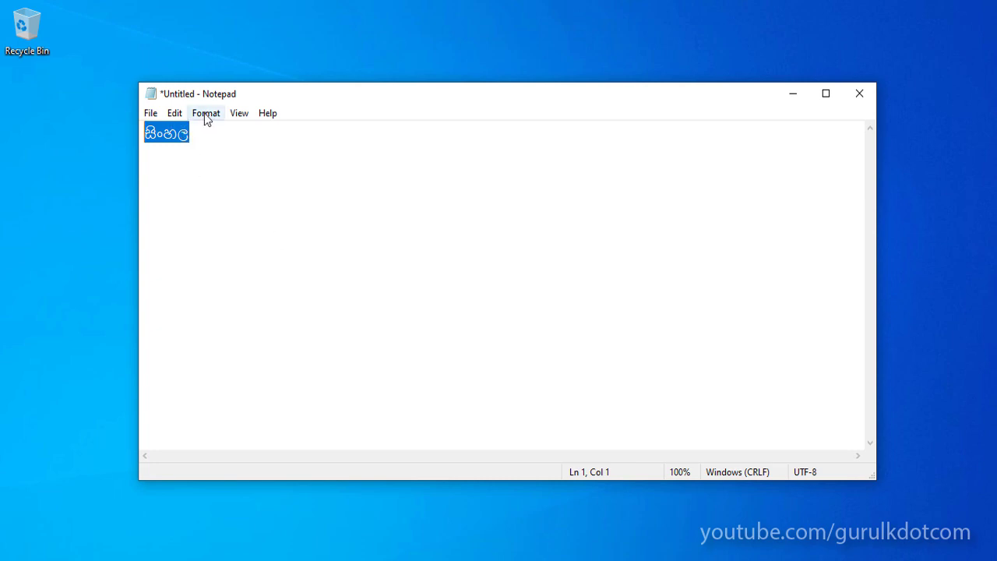
{"action": "left_click", "coordinate": [206, 115]}
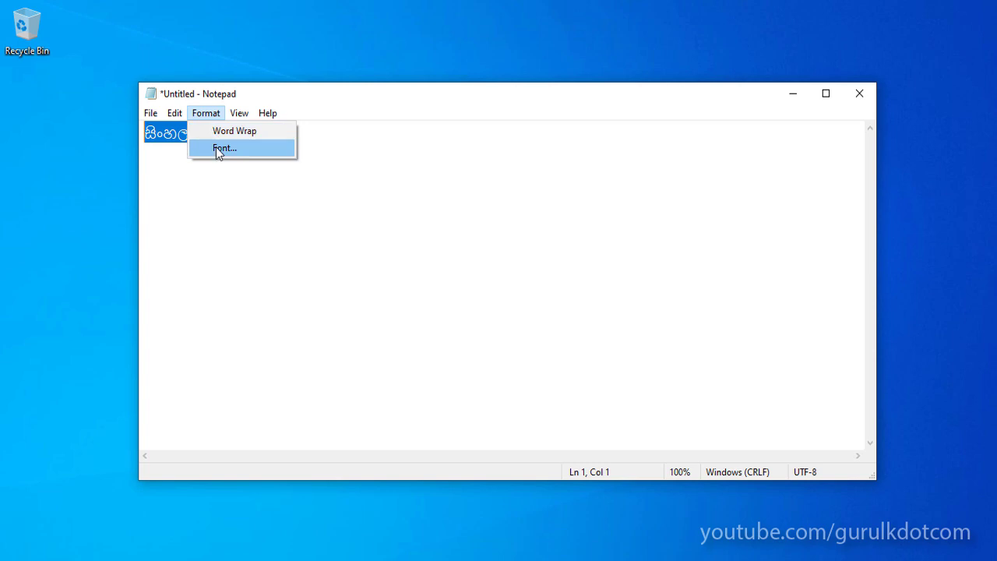
{"action": "left_click", "coordinate": [217, 148]}
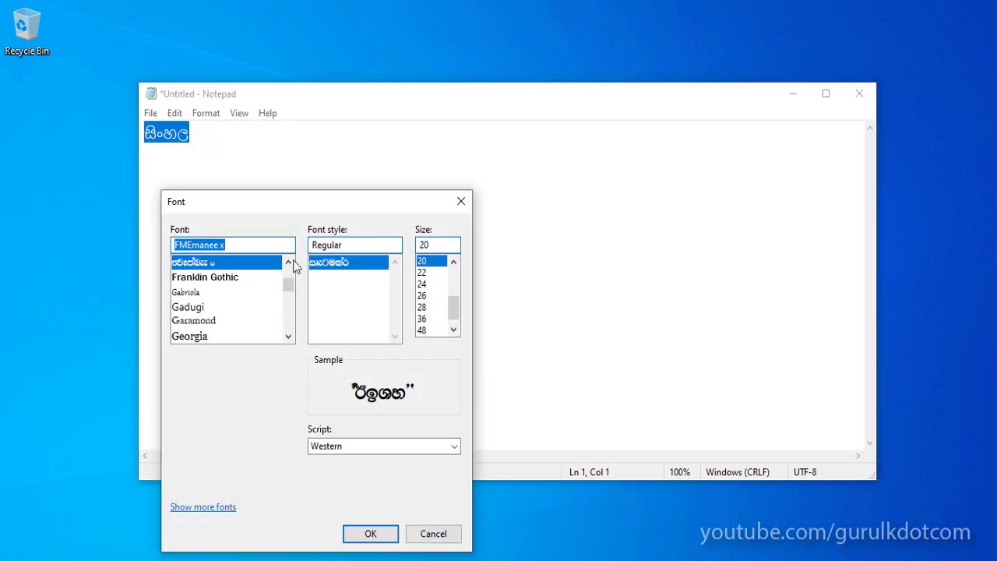
{"action": "left_click_drag", "start_coordinate": [288, 285], "coordinate": [288, 275]}
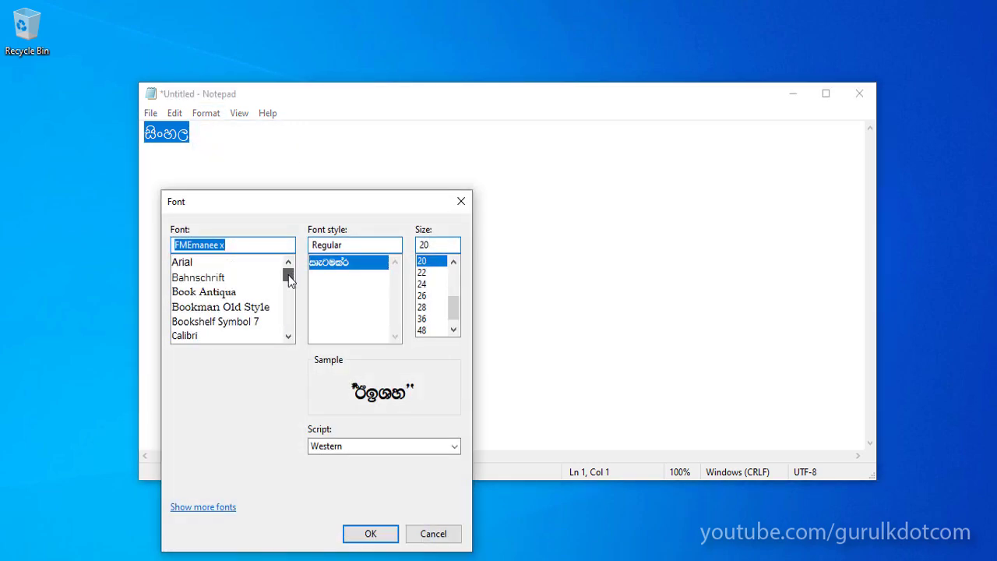
{"action": "left_click", "coordinate": [218, 295]}
{"action": "left_click", "coordinate": [191, 265]}
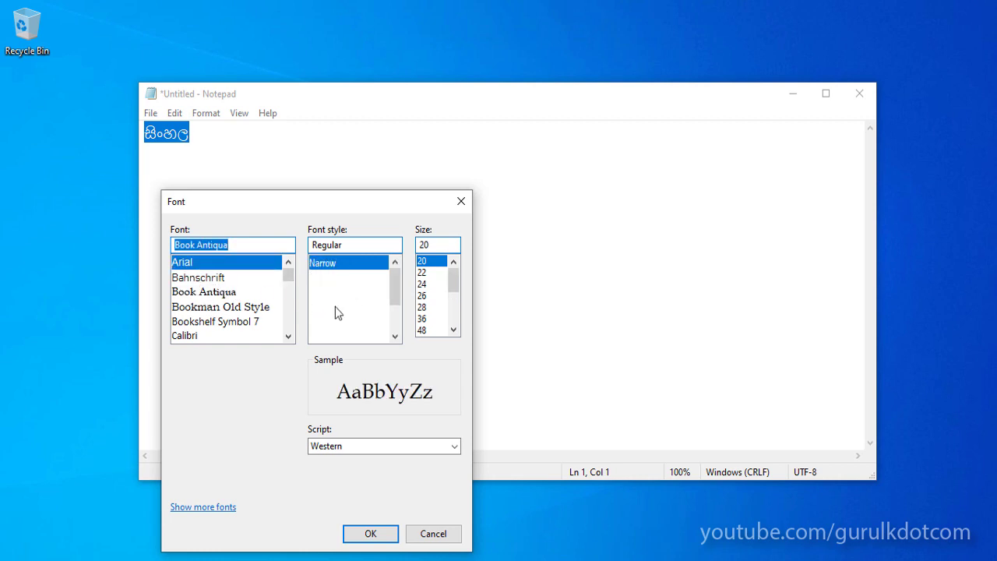
{"action": "left_click_drag", "start_coordinate": [278, 203], "coordinate": [396, 157]}
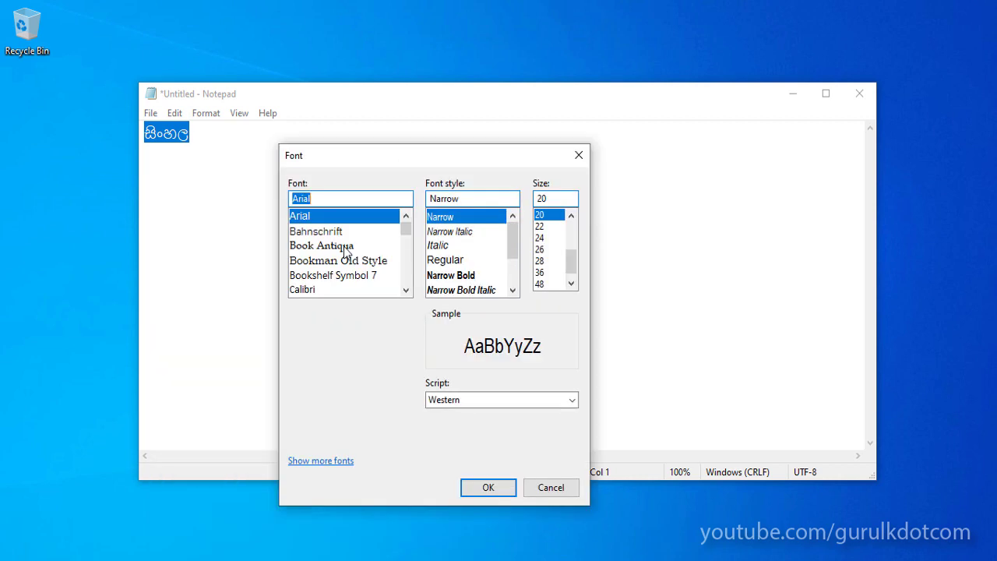
{"action": "left_click", "coordinate": [492, 487]}
{"action": "left_click", "coordinate": [254, 146]}
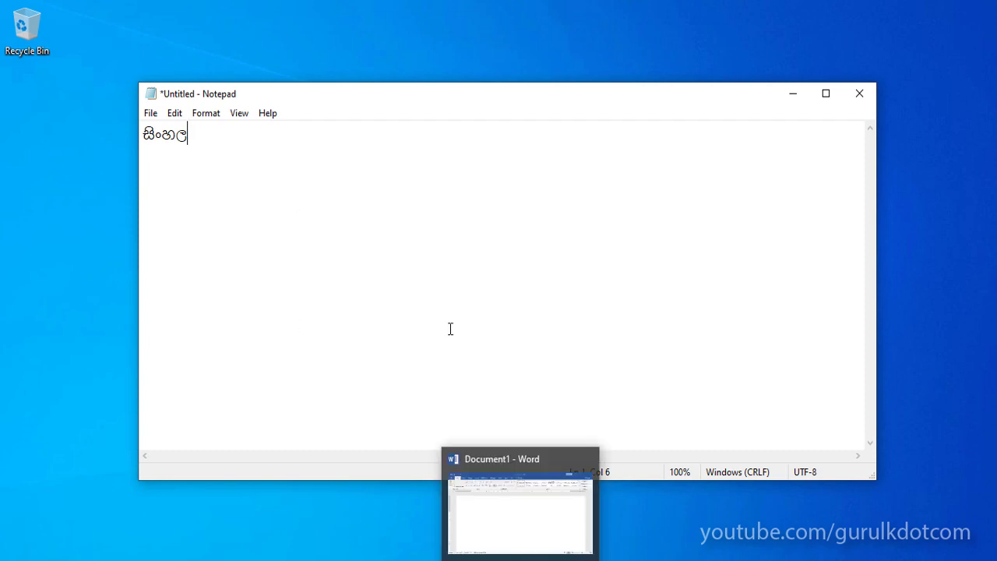
Switch to the blank Word document and enter the word සිංහල in the Iskoola Pota font
{"action": "left_click", "coordinate": [461, 532]}
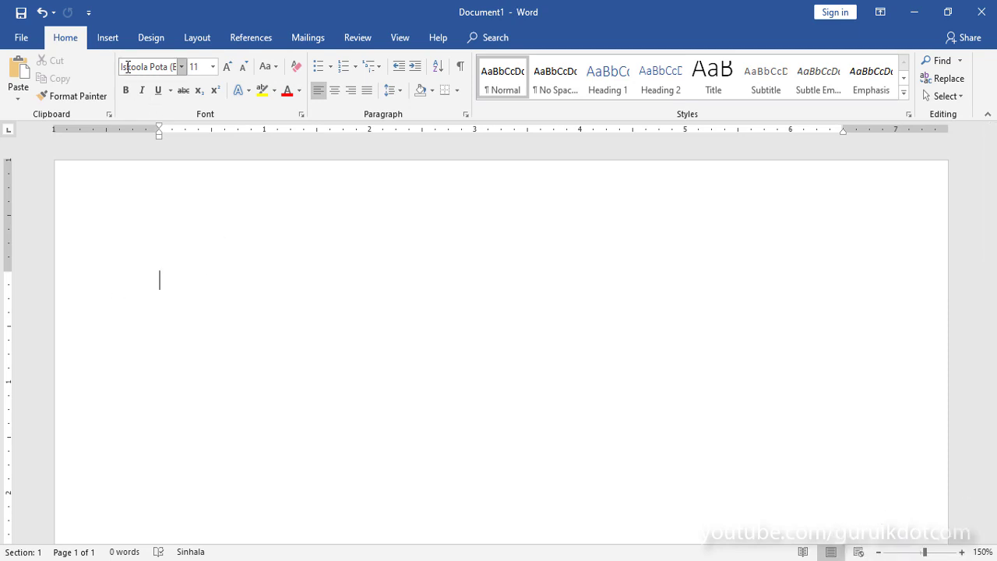
{"action": "left_click", "coordinate": [181, 67]}
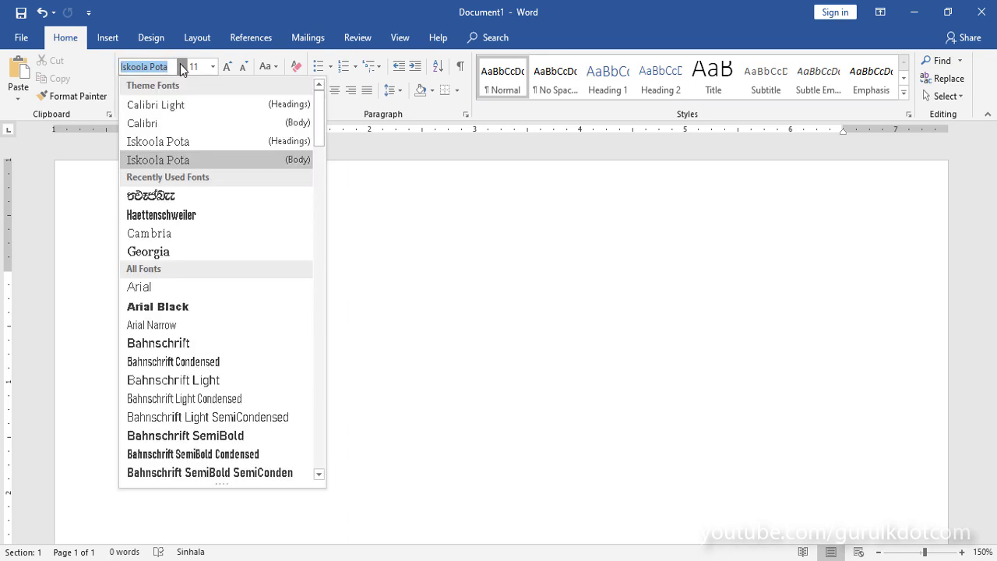
{"action": "left_click", "coordinate": [544, 278]}
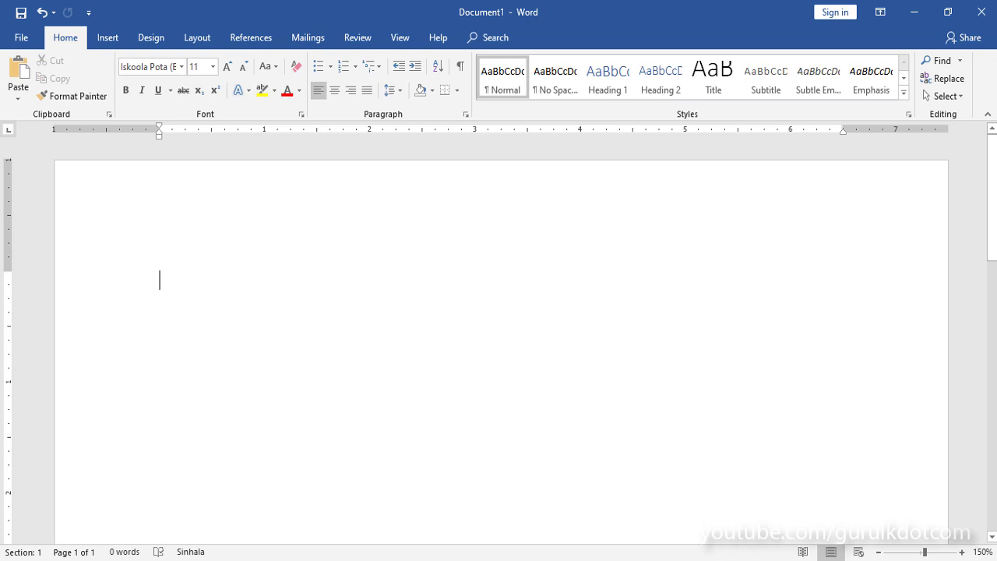
{"action": "type", "text": "සිංහ"}
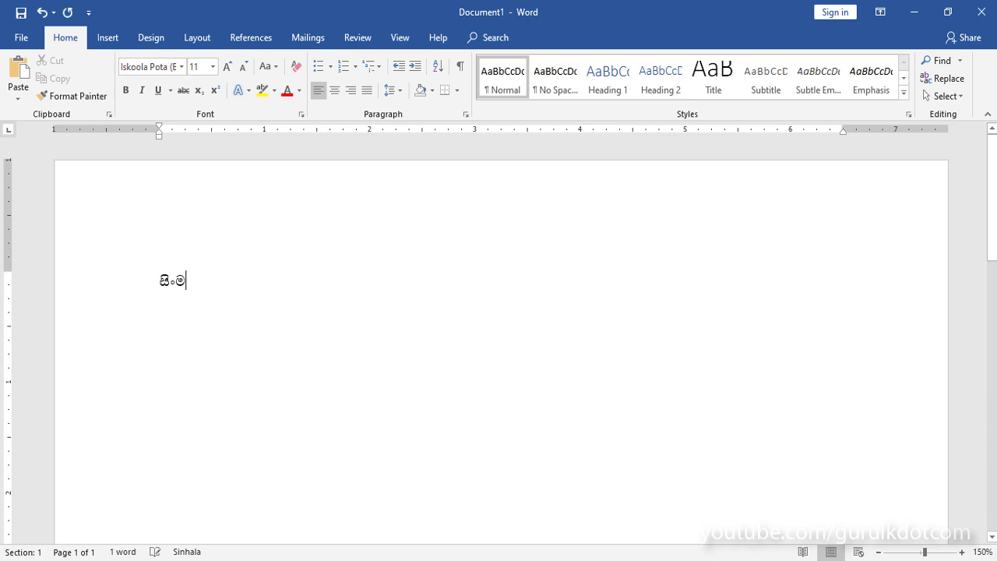
{"action": "type", "text": "ල"}
Select the Sinhala word in Word, look through the available fonts without choosing one, and deselect the word
{"action": "key", "text": "ctrl+a"}
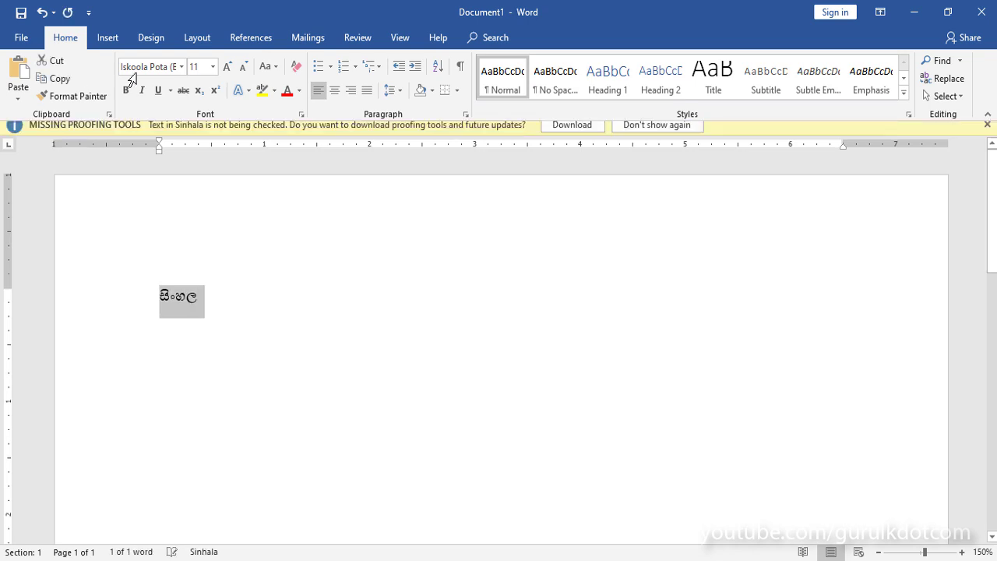
{"action": "left_click", "coordinate": [181, 68]}
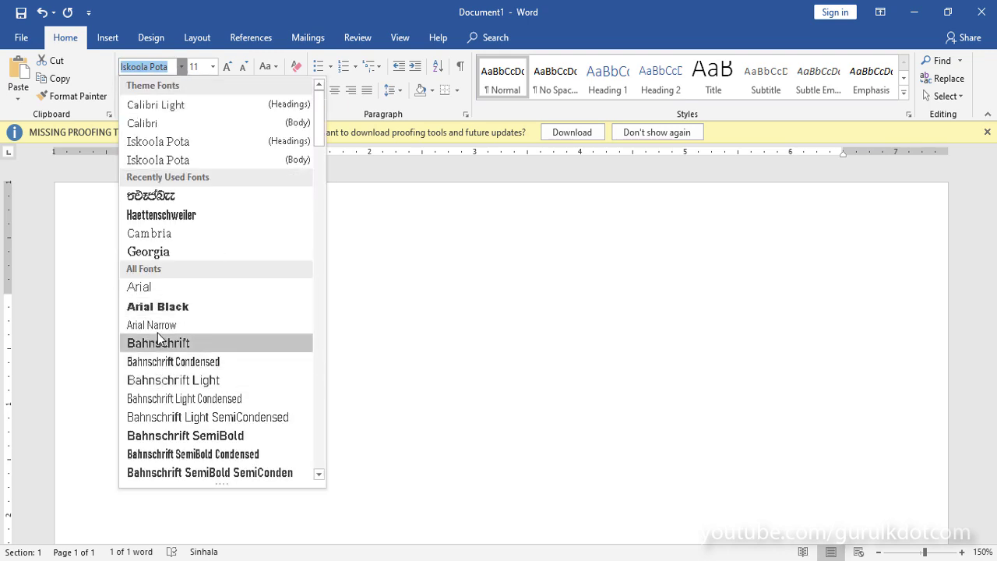
{"action": "key", "text": "Escape"}
{"action": "key", "text": "Escape"}
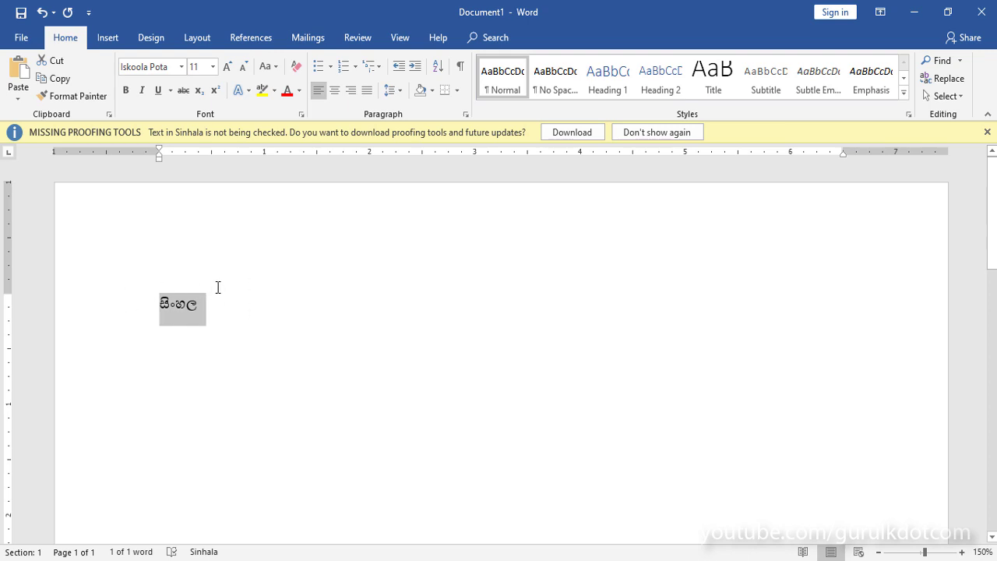
{"action": "left_click", "coordinate": [283, 320]}
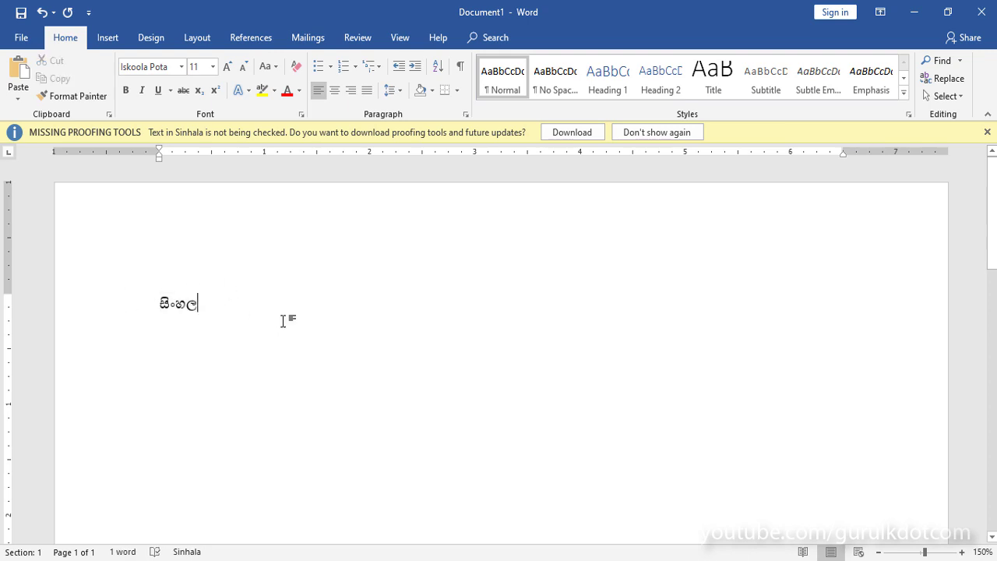